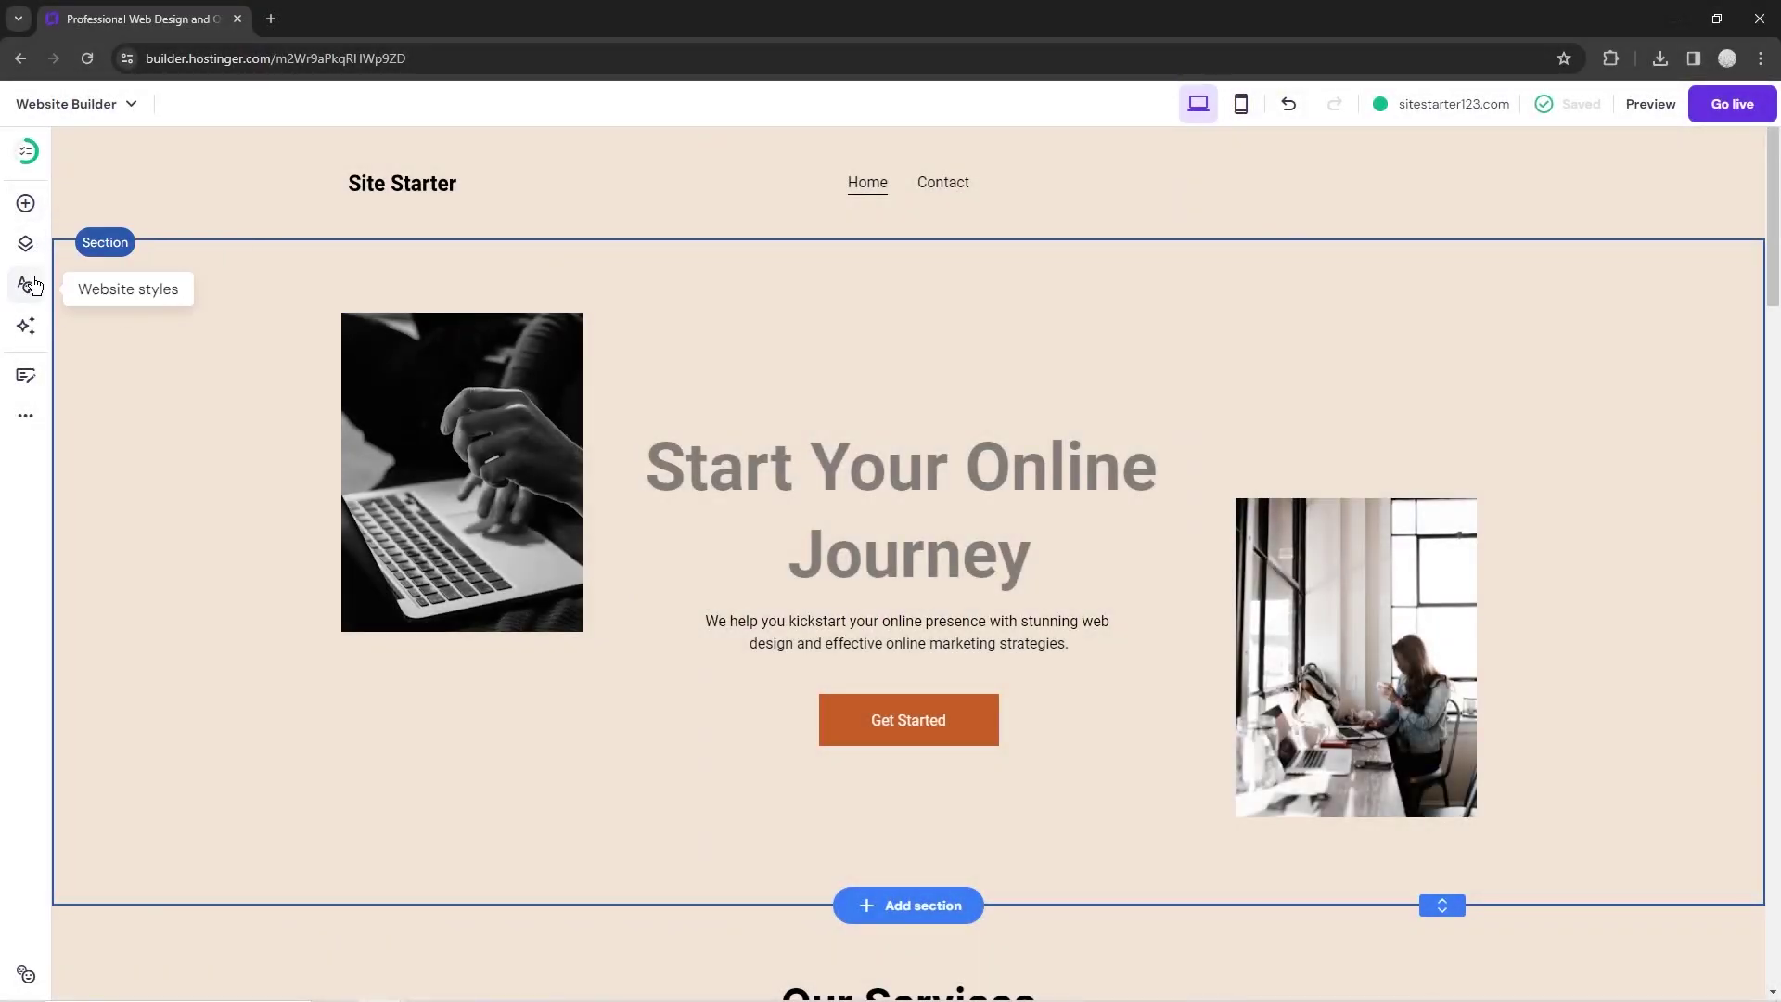
Show the site's Pages and navigation list from the builder's left sidebar
click(28, 245)
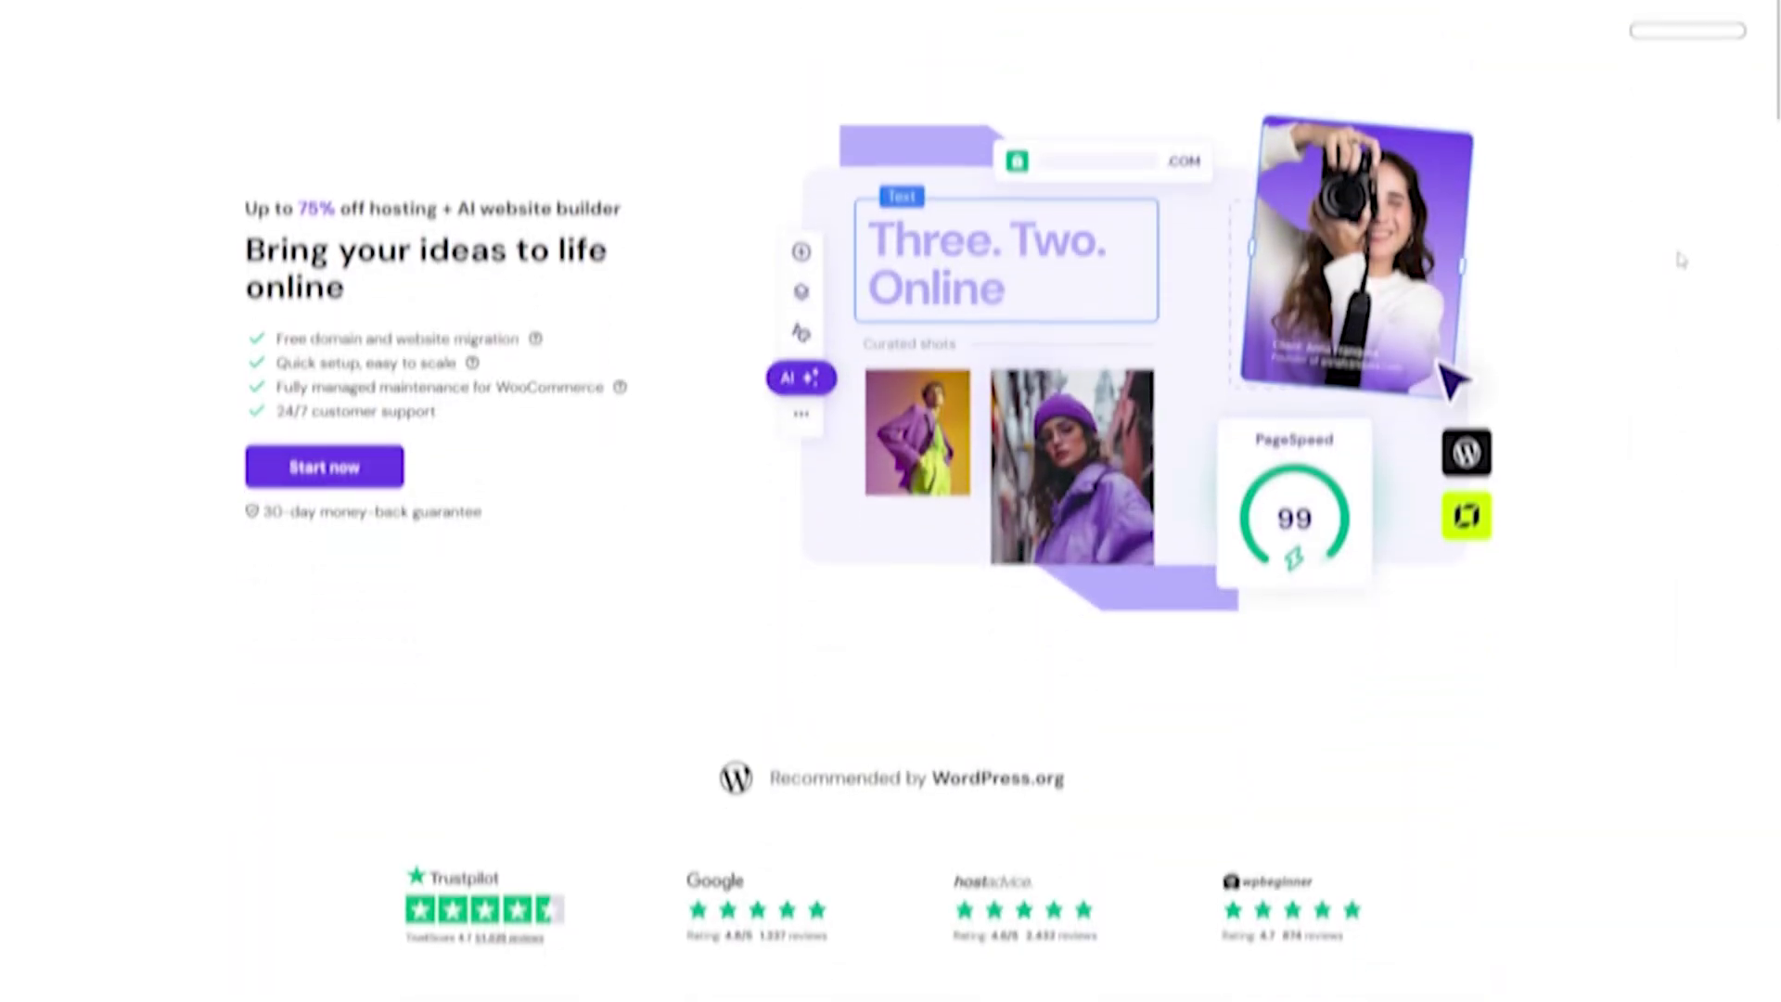
scroll(1691, 228, down, 5)
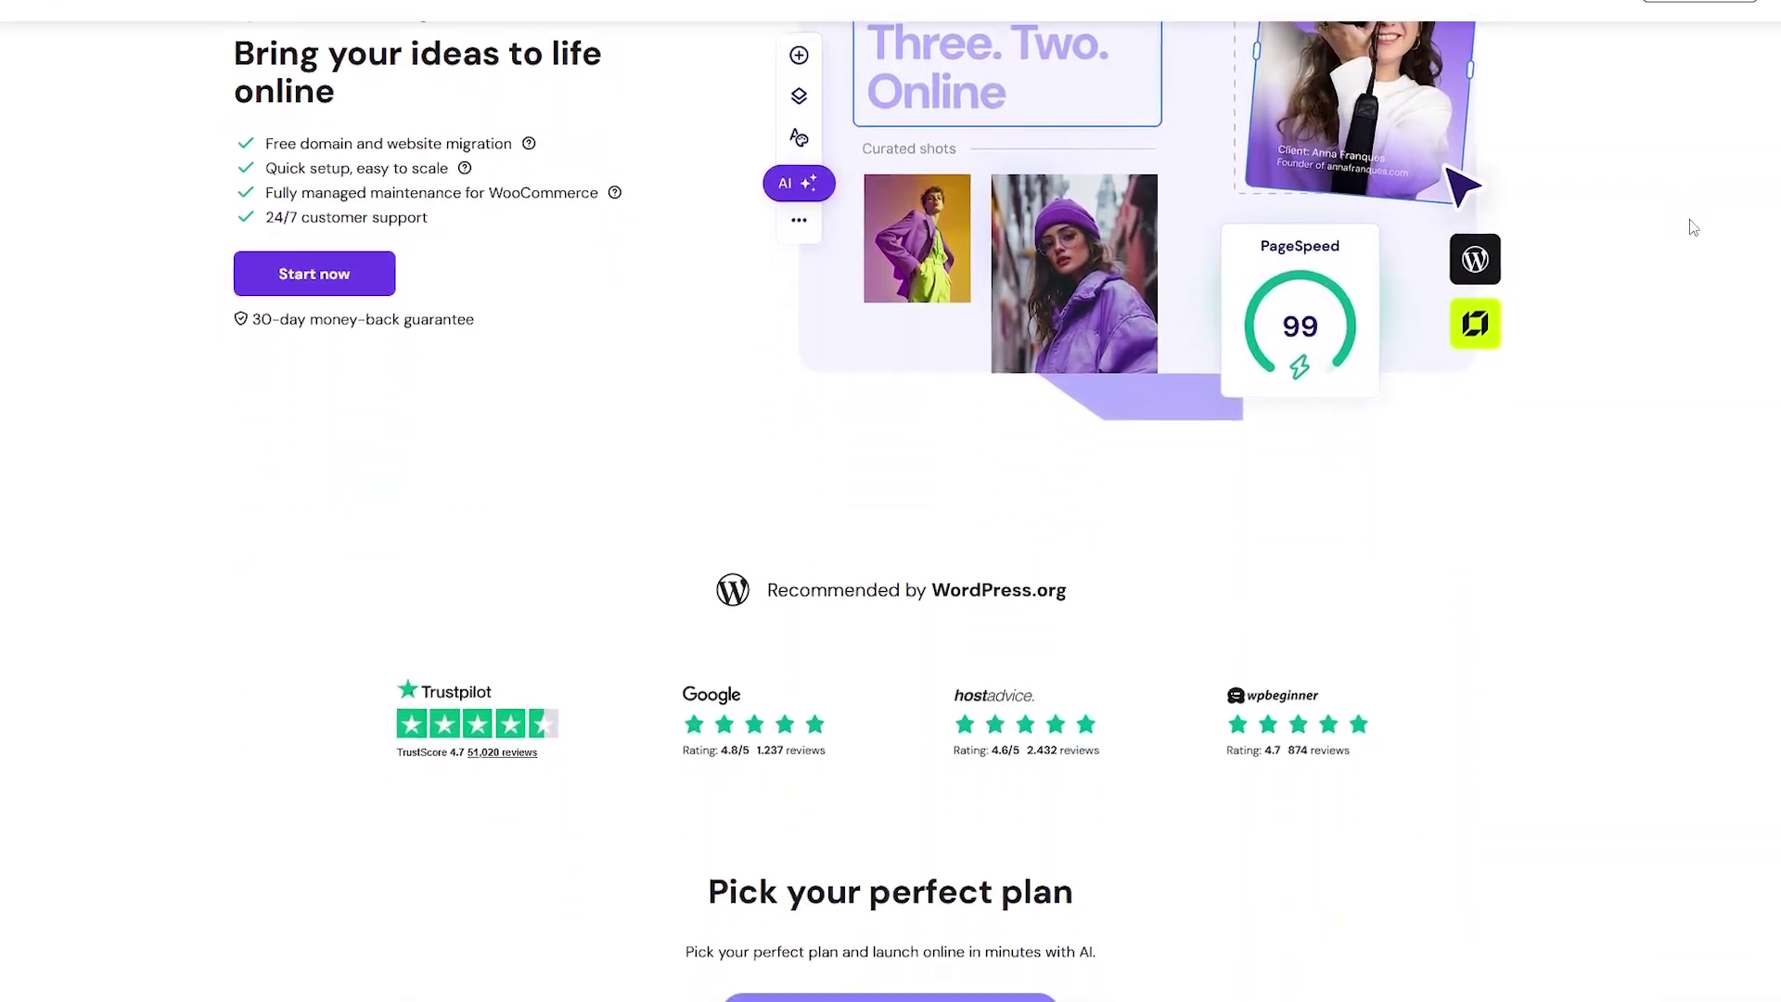
scroll(1699, 227, down, 6)
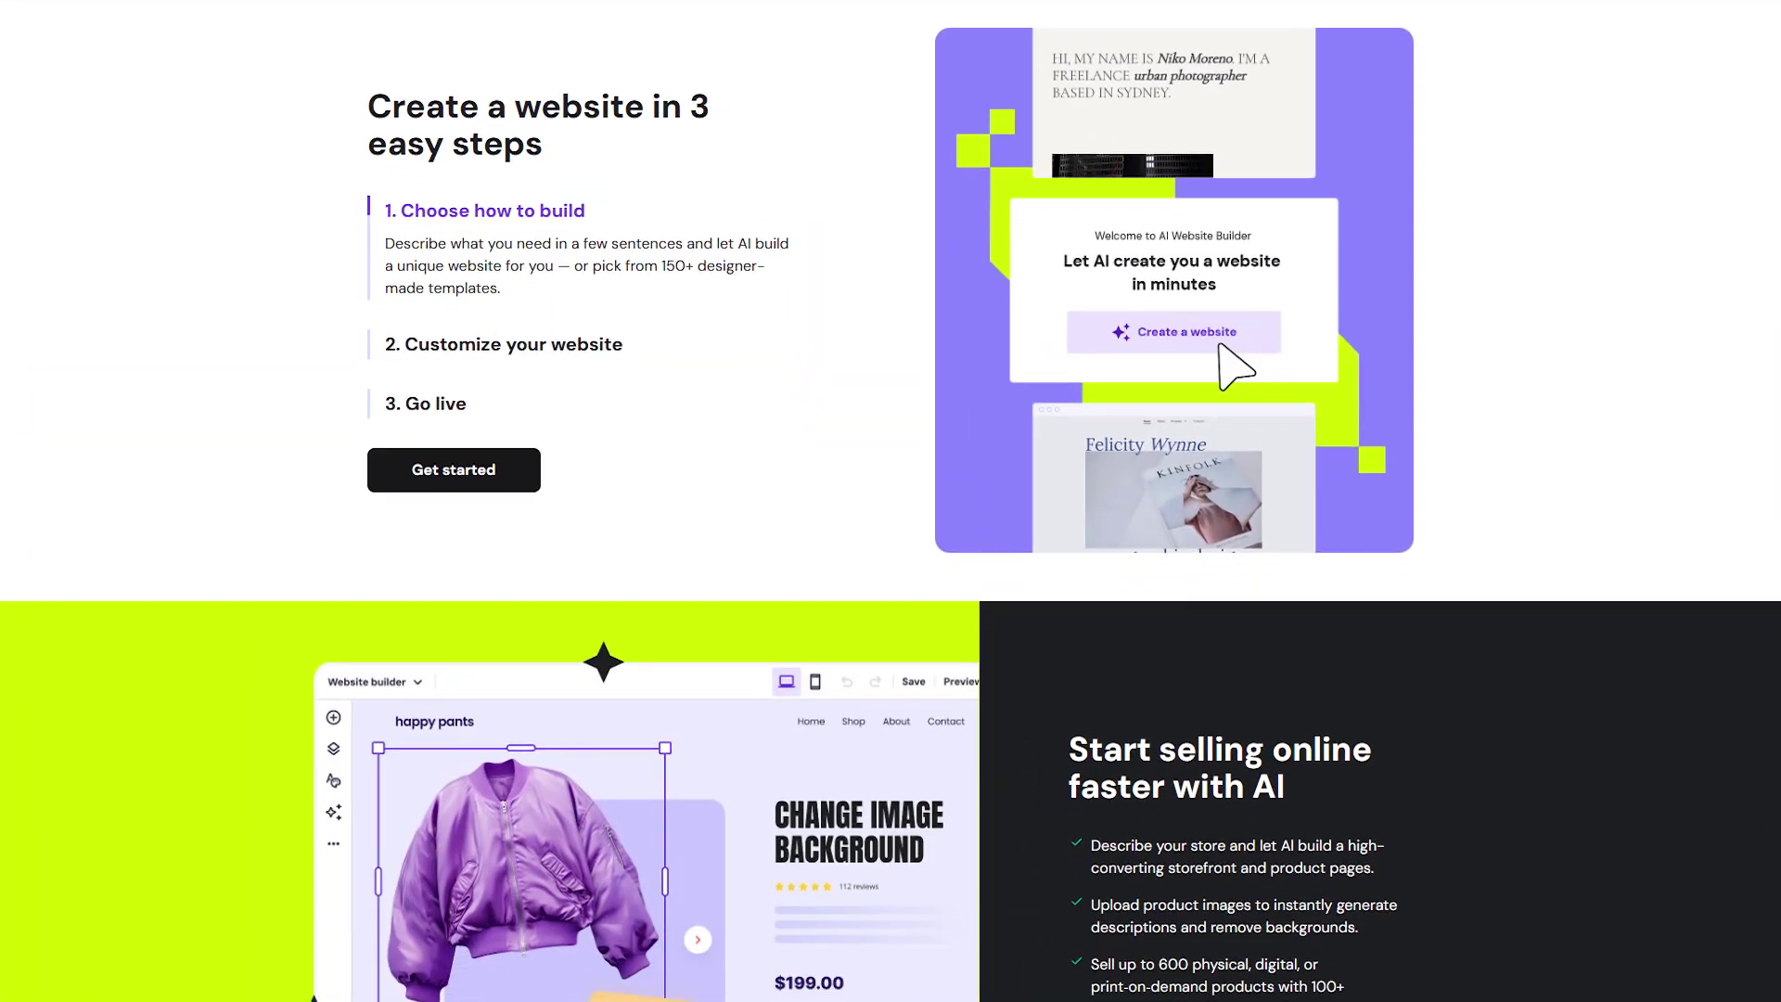
scroll(890, 501, down, 5)
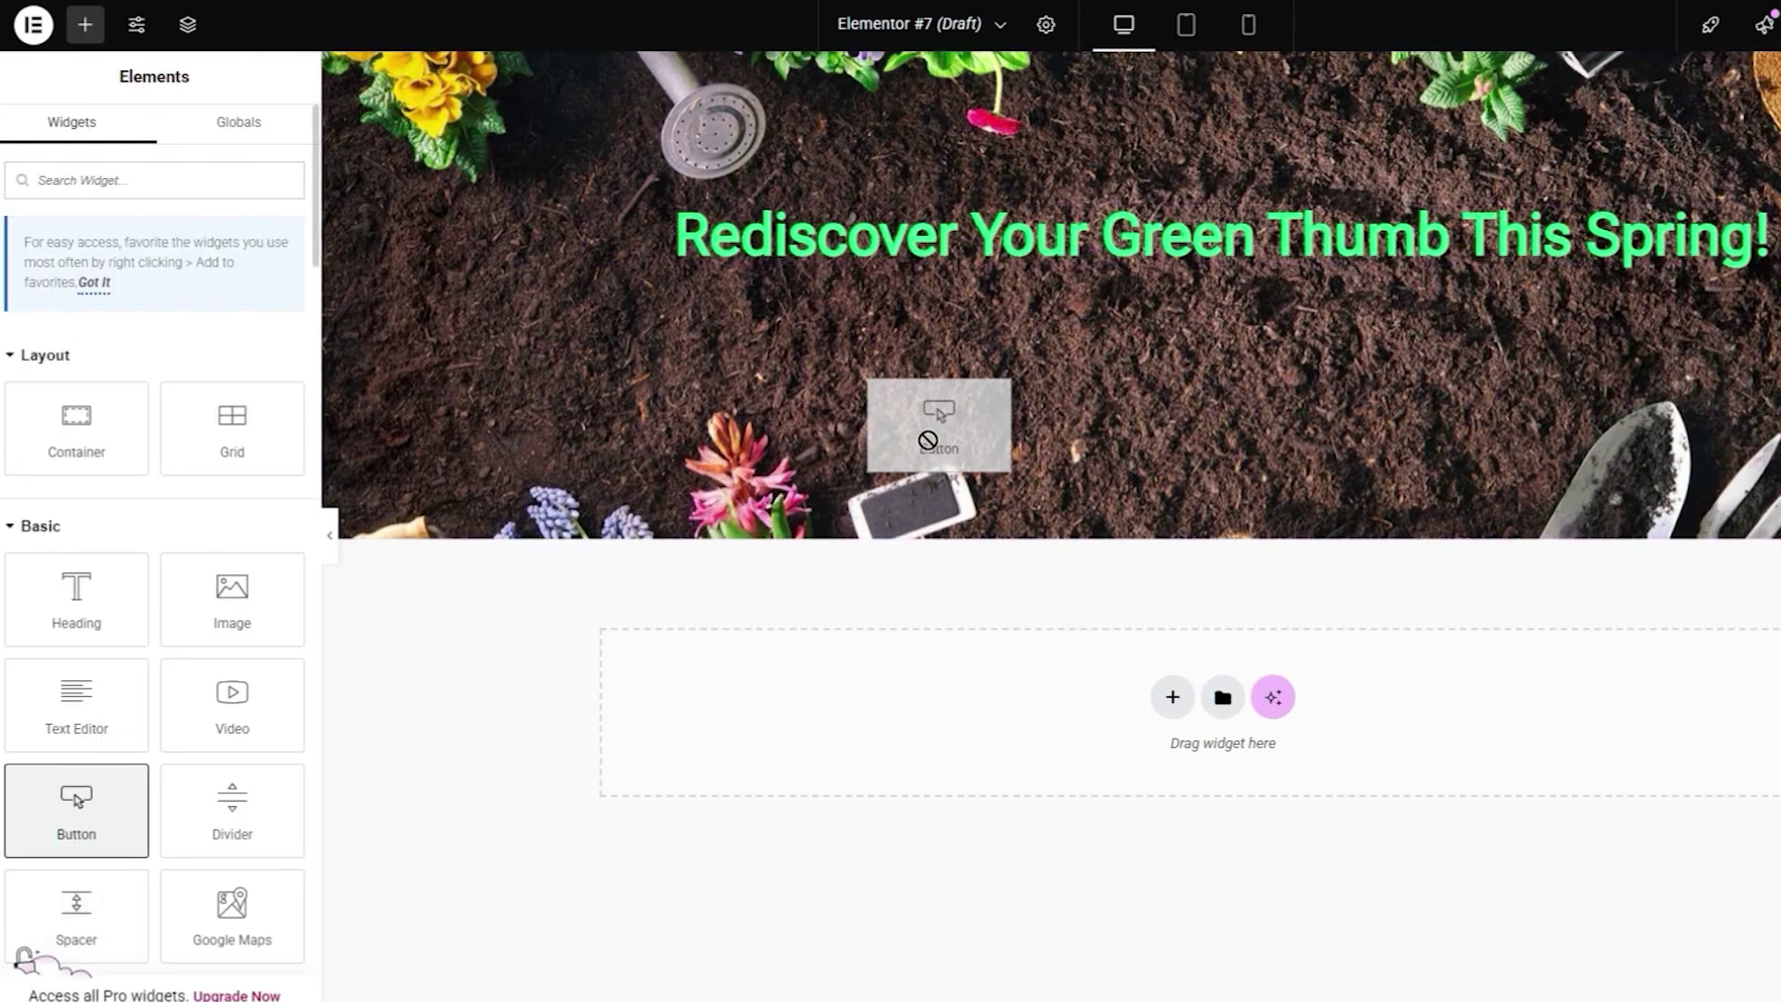
Drop a Button widget under the 'Rediscover Your Green Thumb This Spring' heading
drag(1033, 279, 1018, 259)
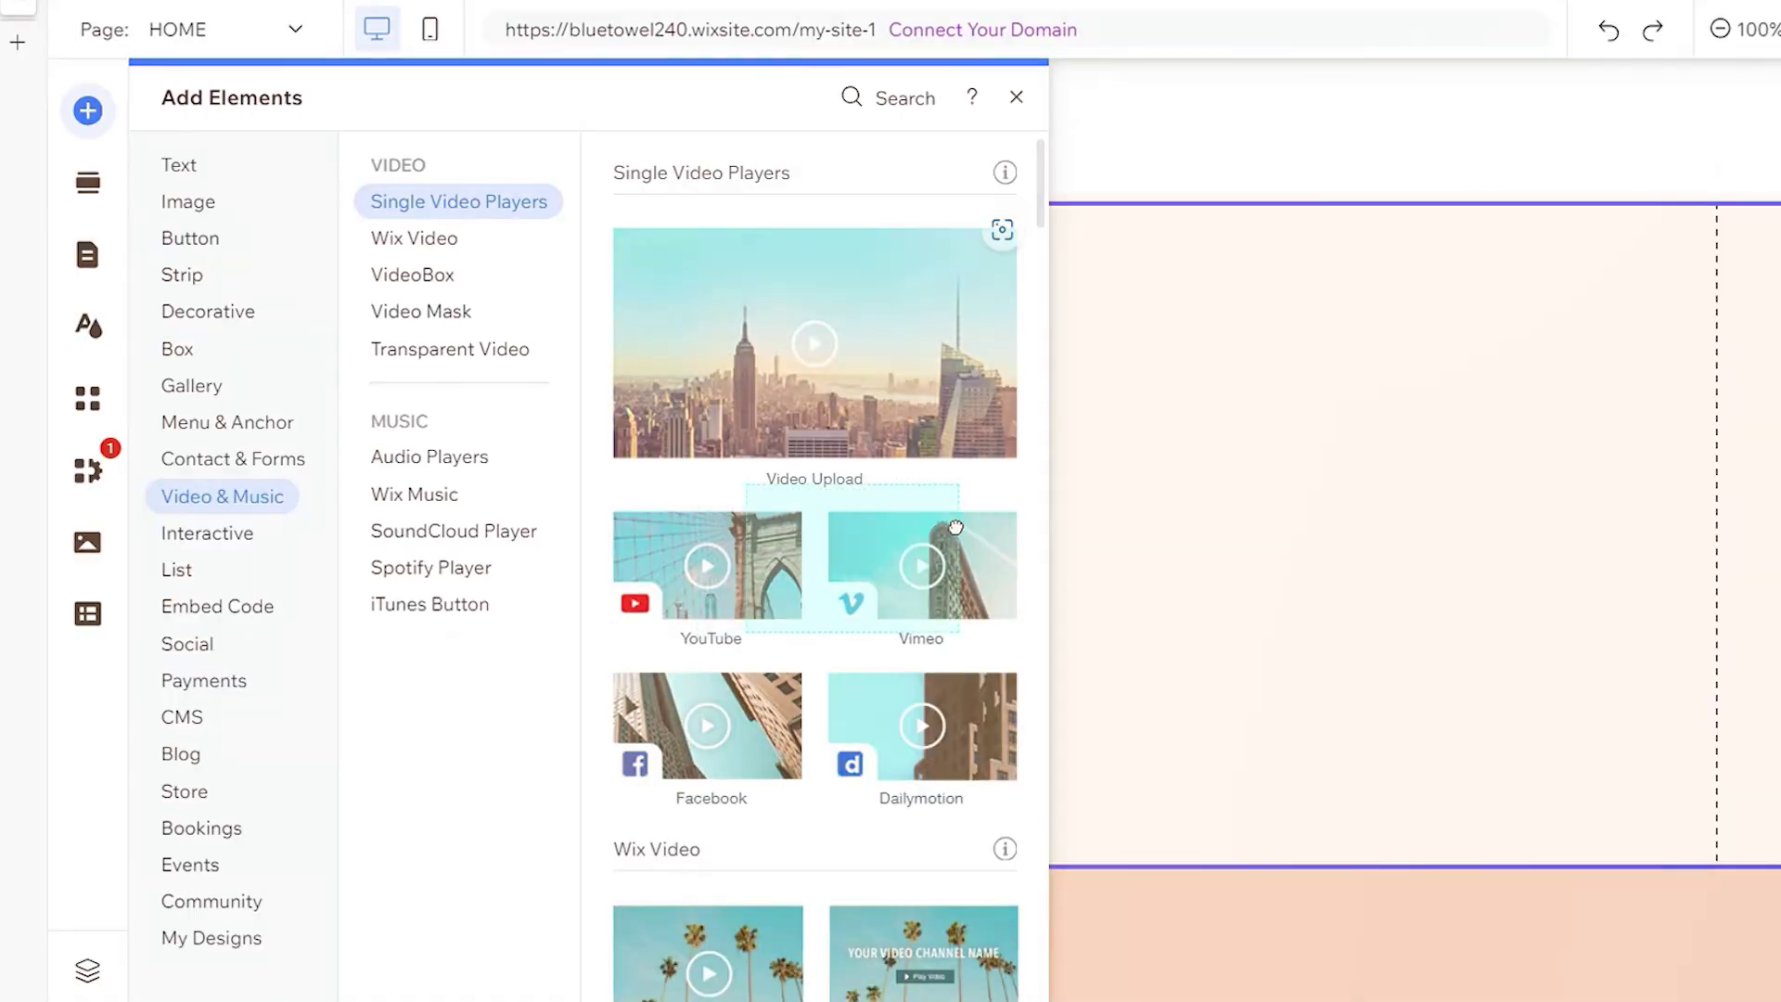
Place the Plane Overhead video player in the pink section and drop a text element onto the canvas
drag(956, 528, 1195, 544)
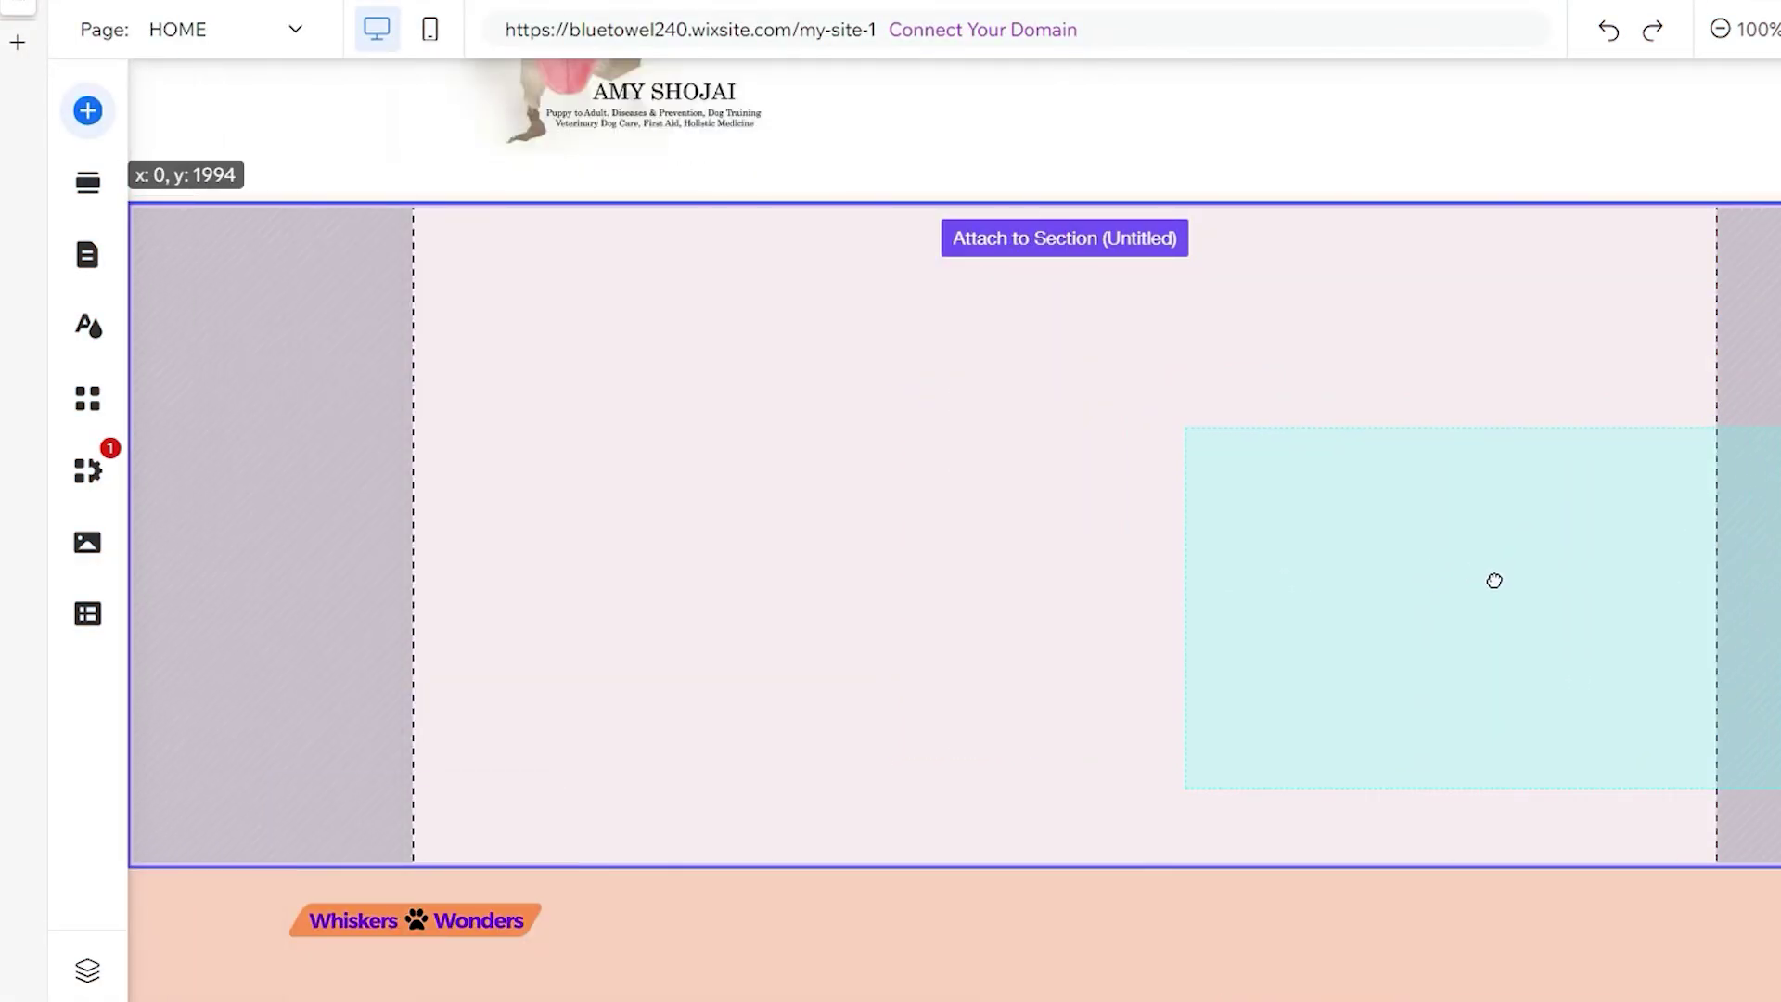
drag(1493, 580, 1498, 586)
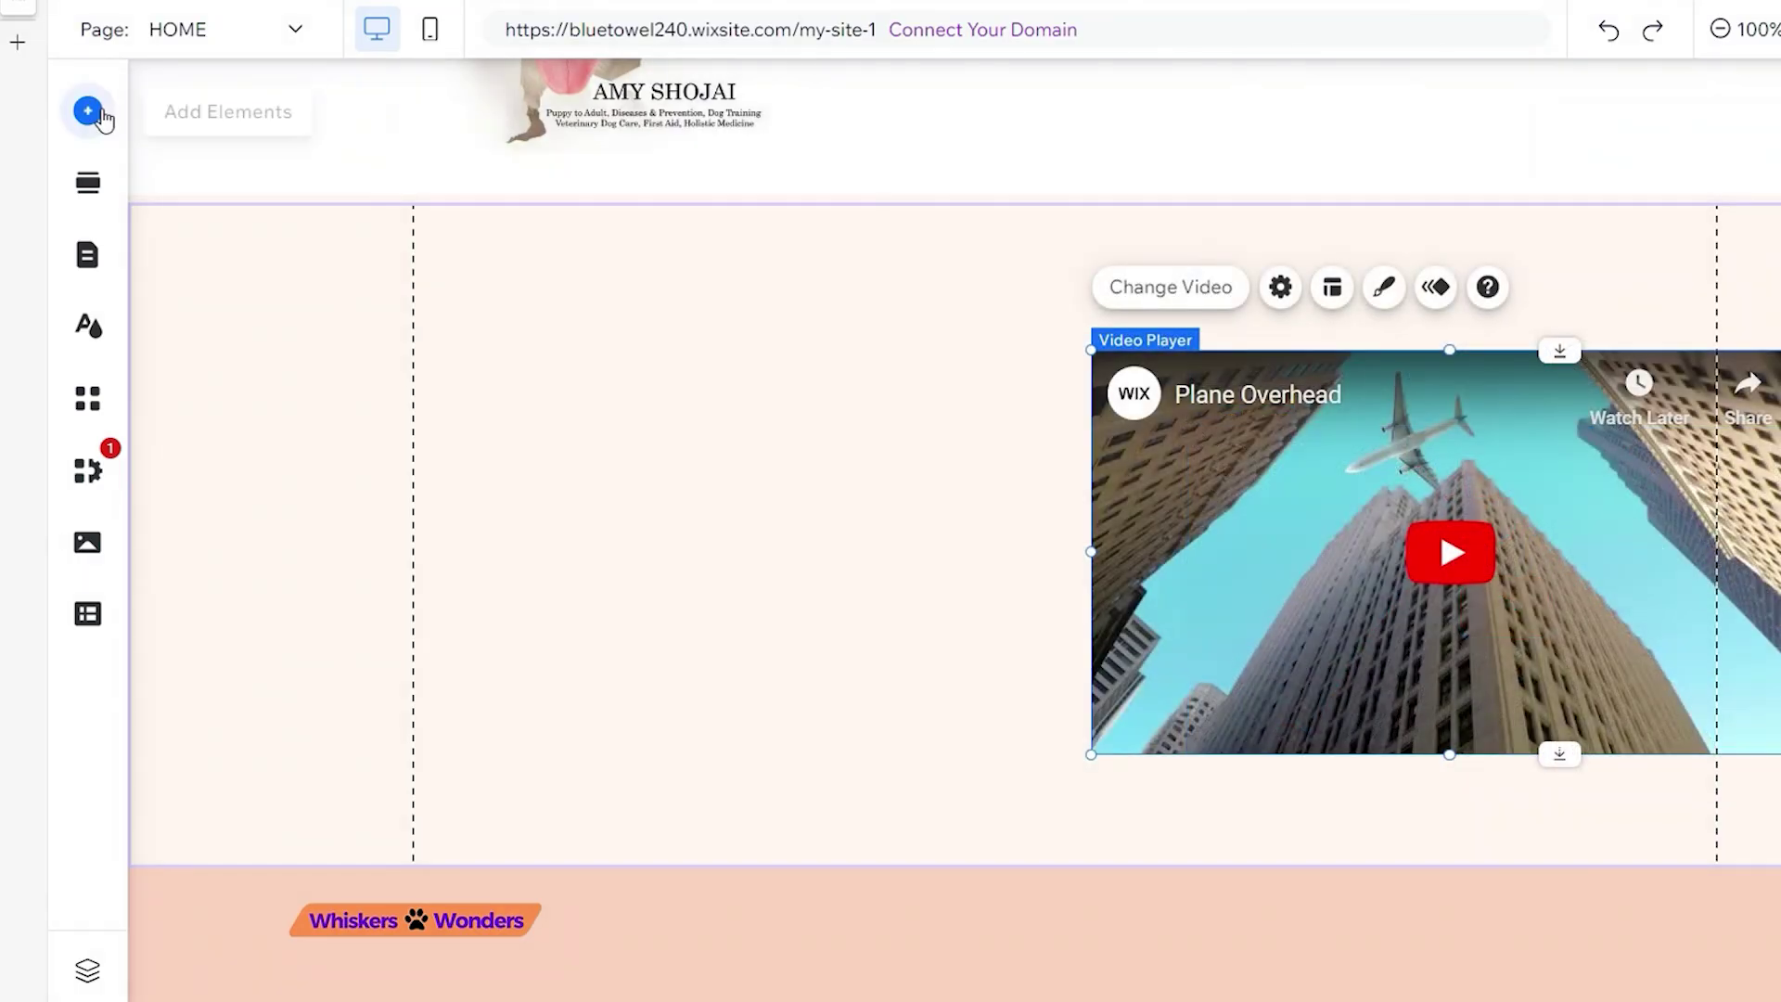
click(88, 111)
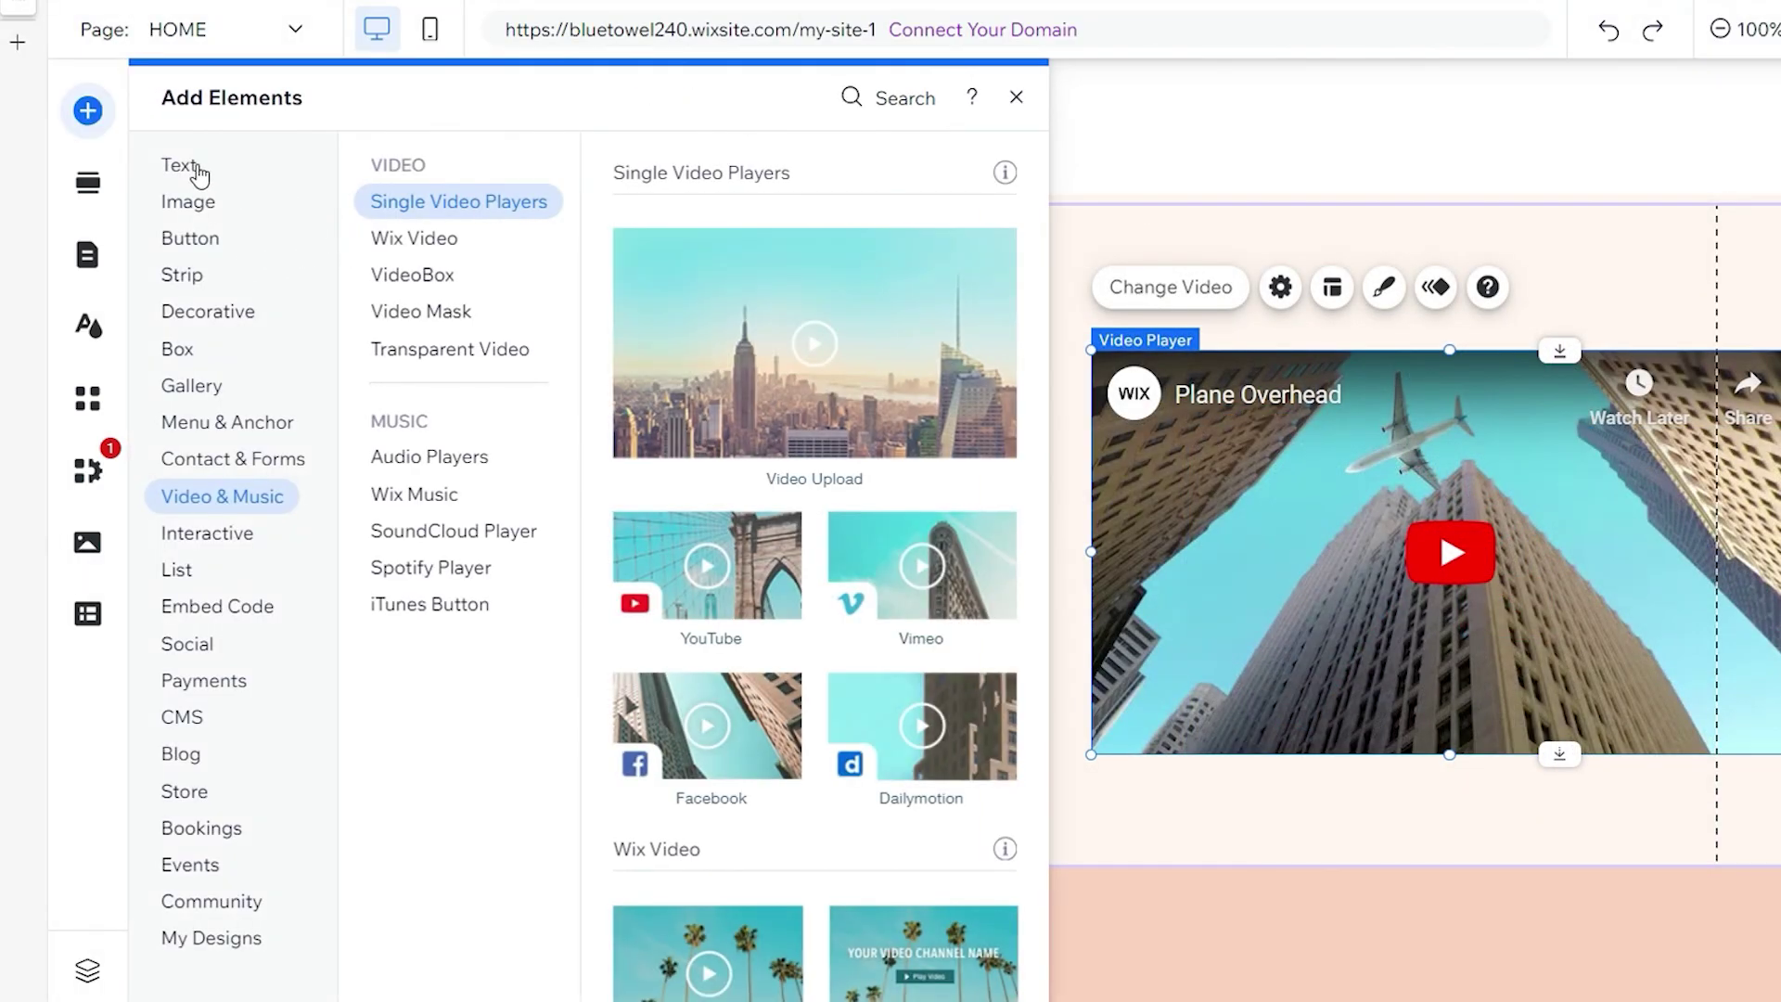
click(199, 174)
scroll(798, 463, down, 2)
drag(755, 310, 599, 425)
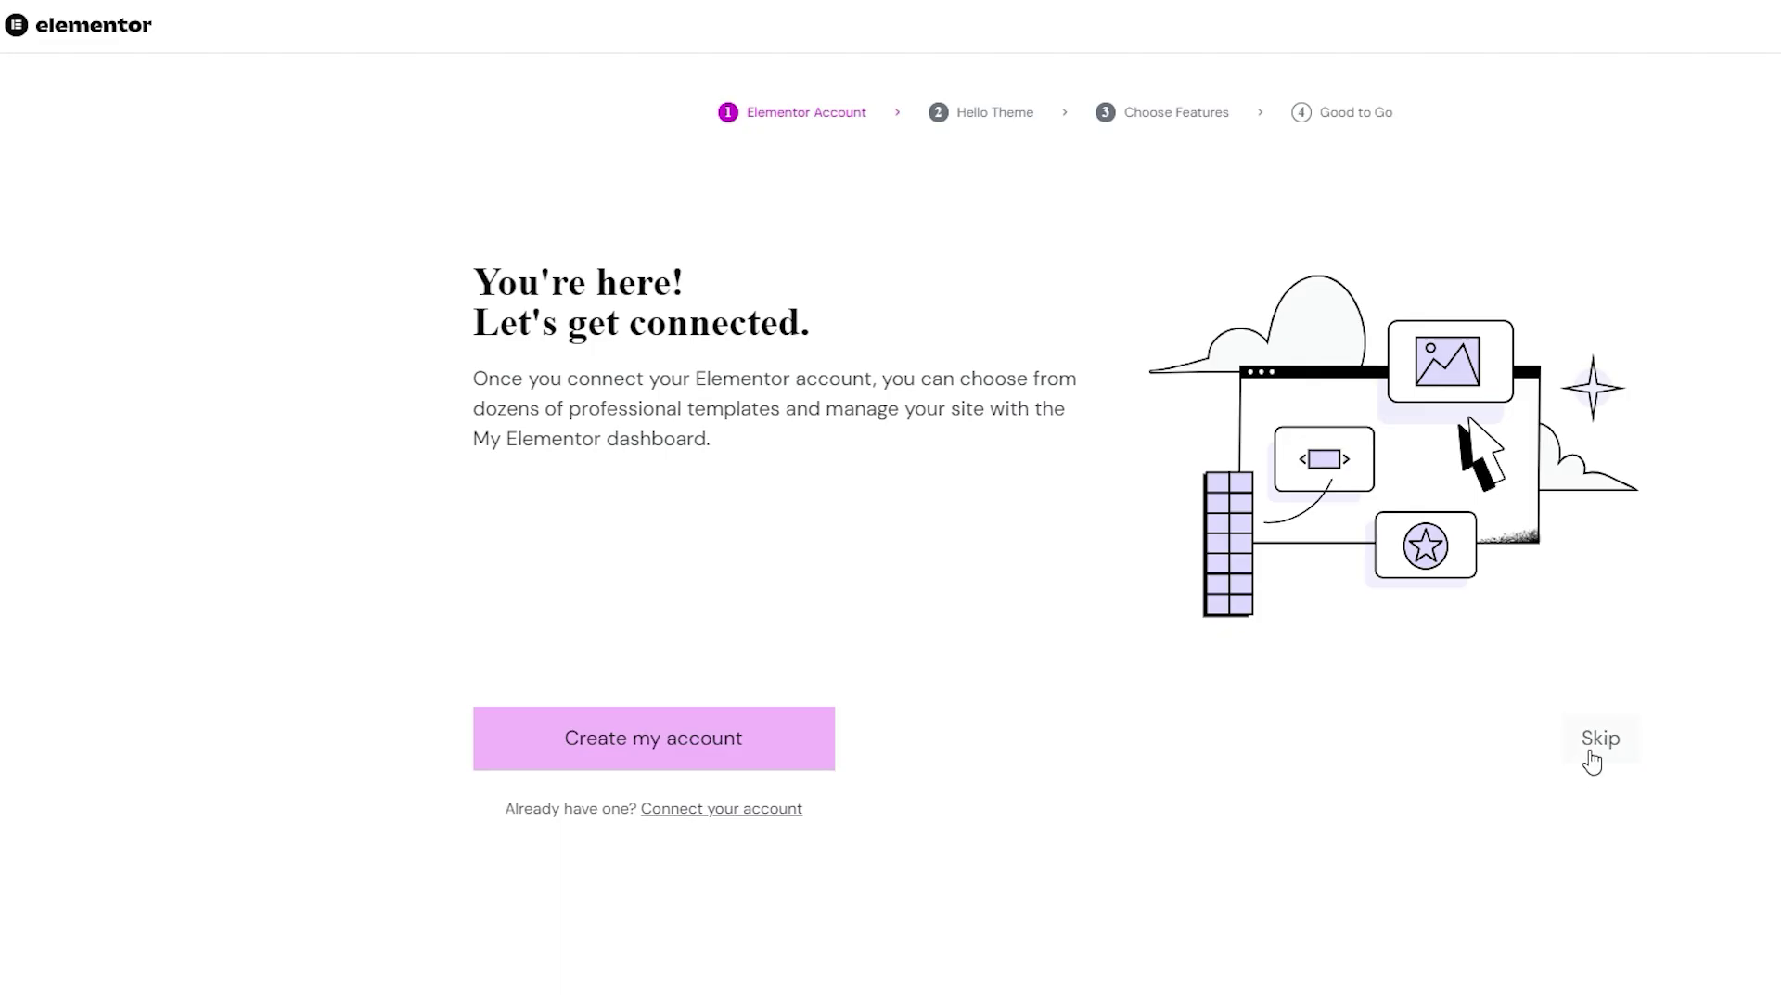
Skip the Elementor Account step of the setup wizard
click(1598, 752)
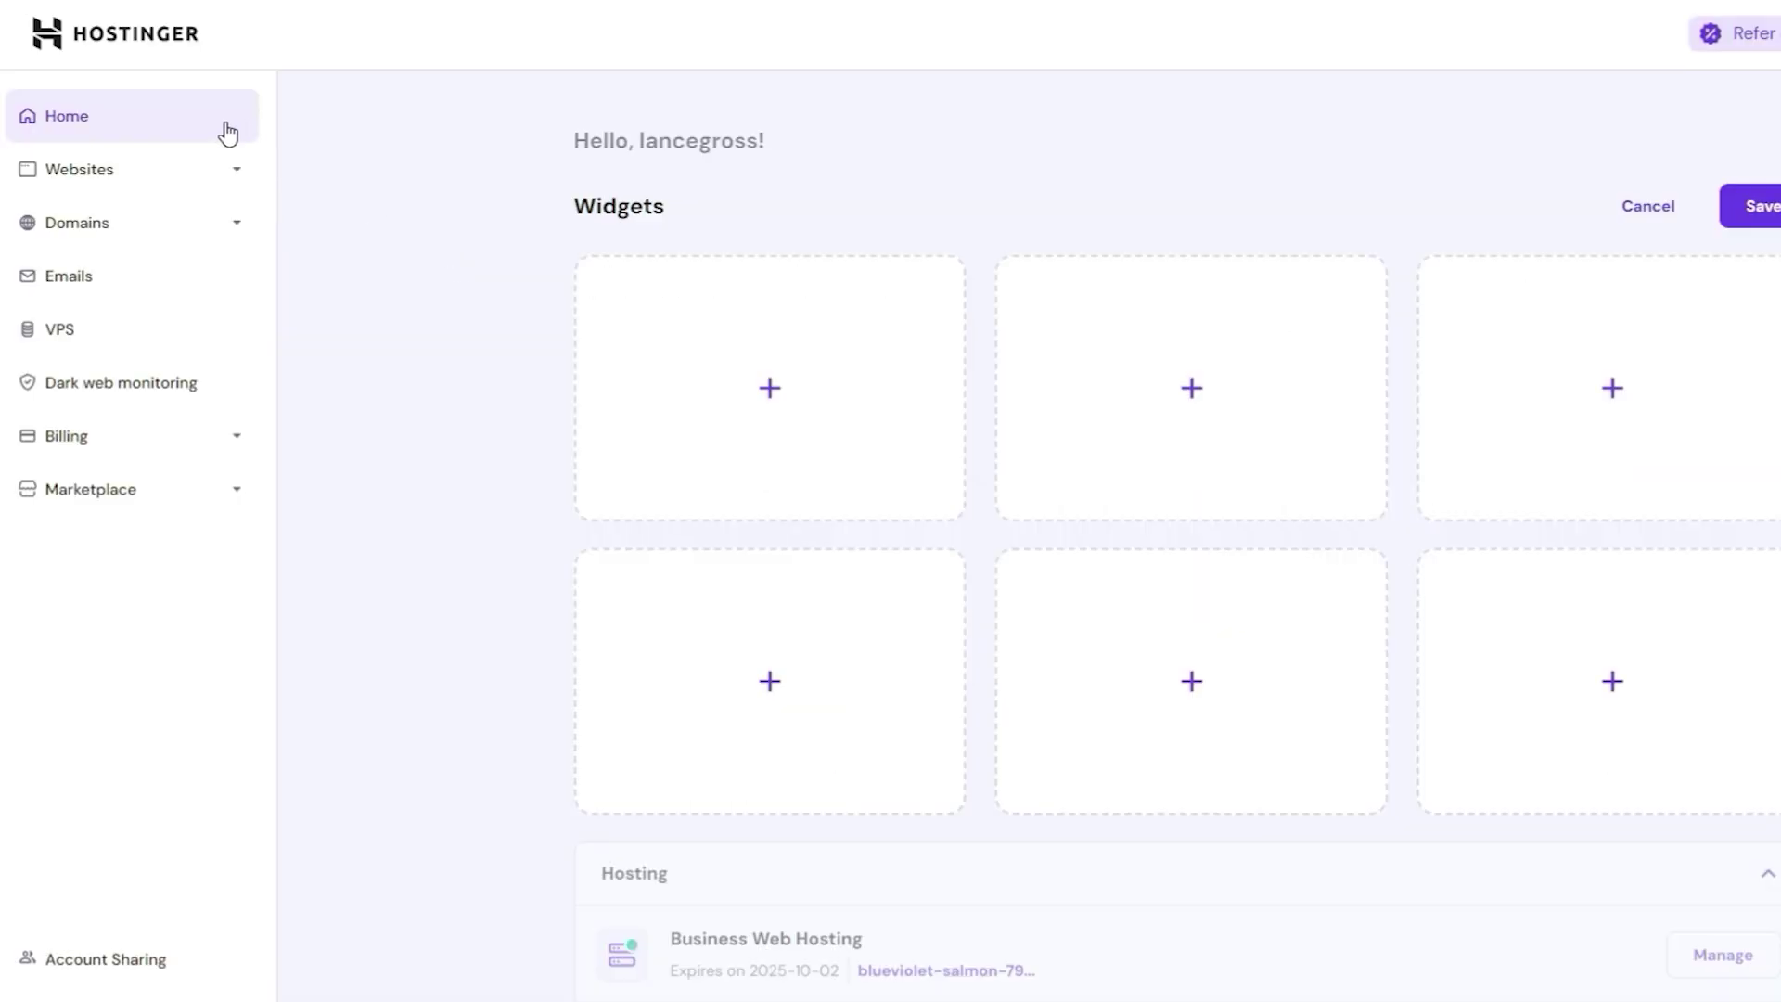
Expand the websites section of the Hostinger dashboard
click(181, 170)
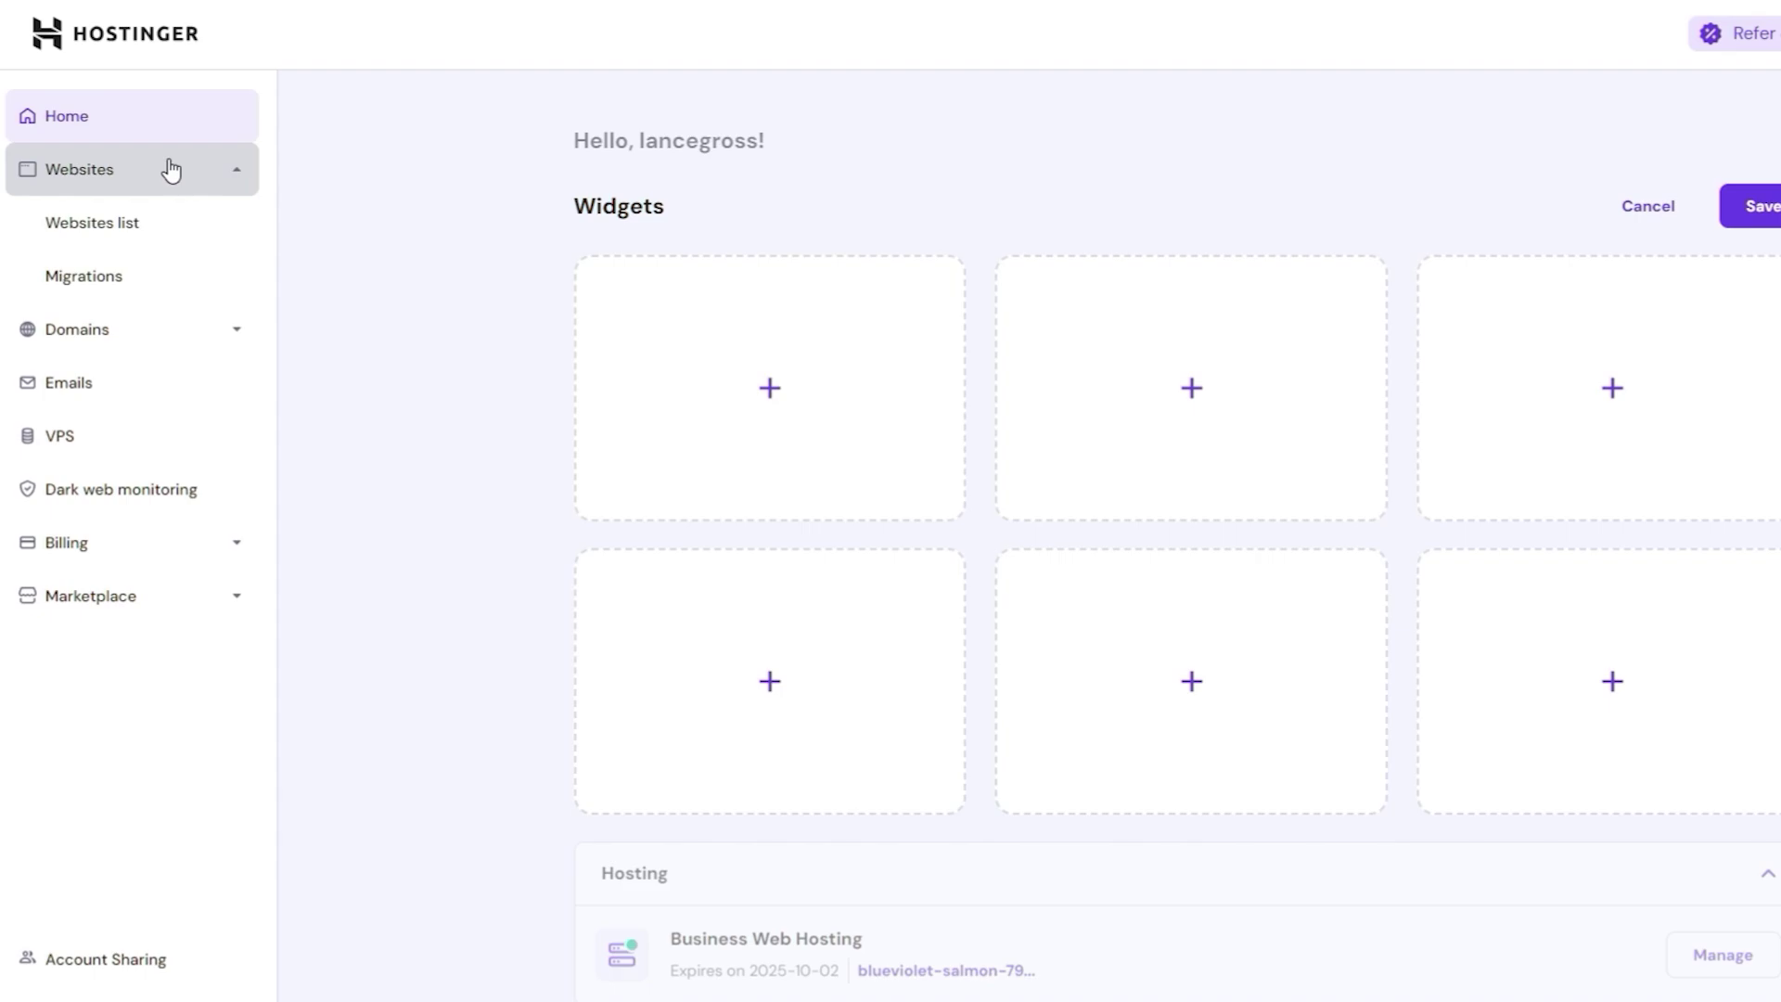
Nudge the 'Hottest News Items This Week' heading right and down, then stretch its section taller
click(122, 233)
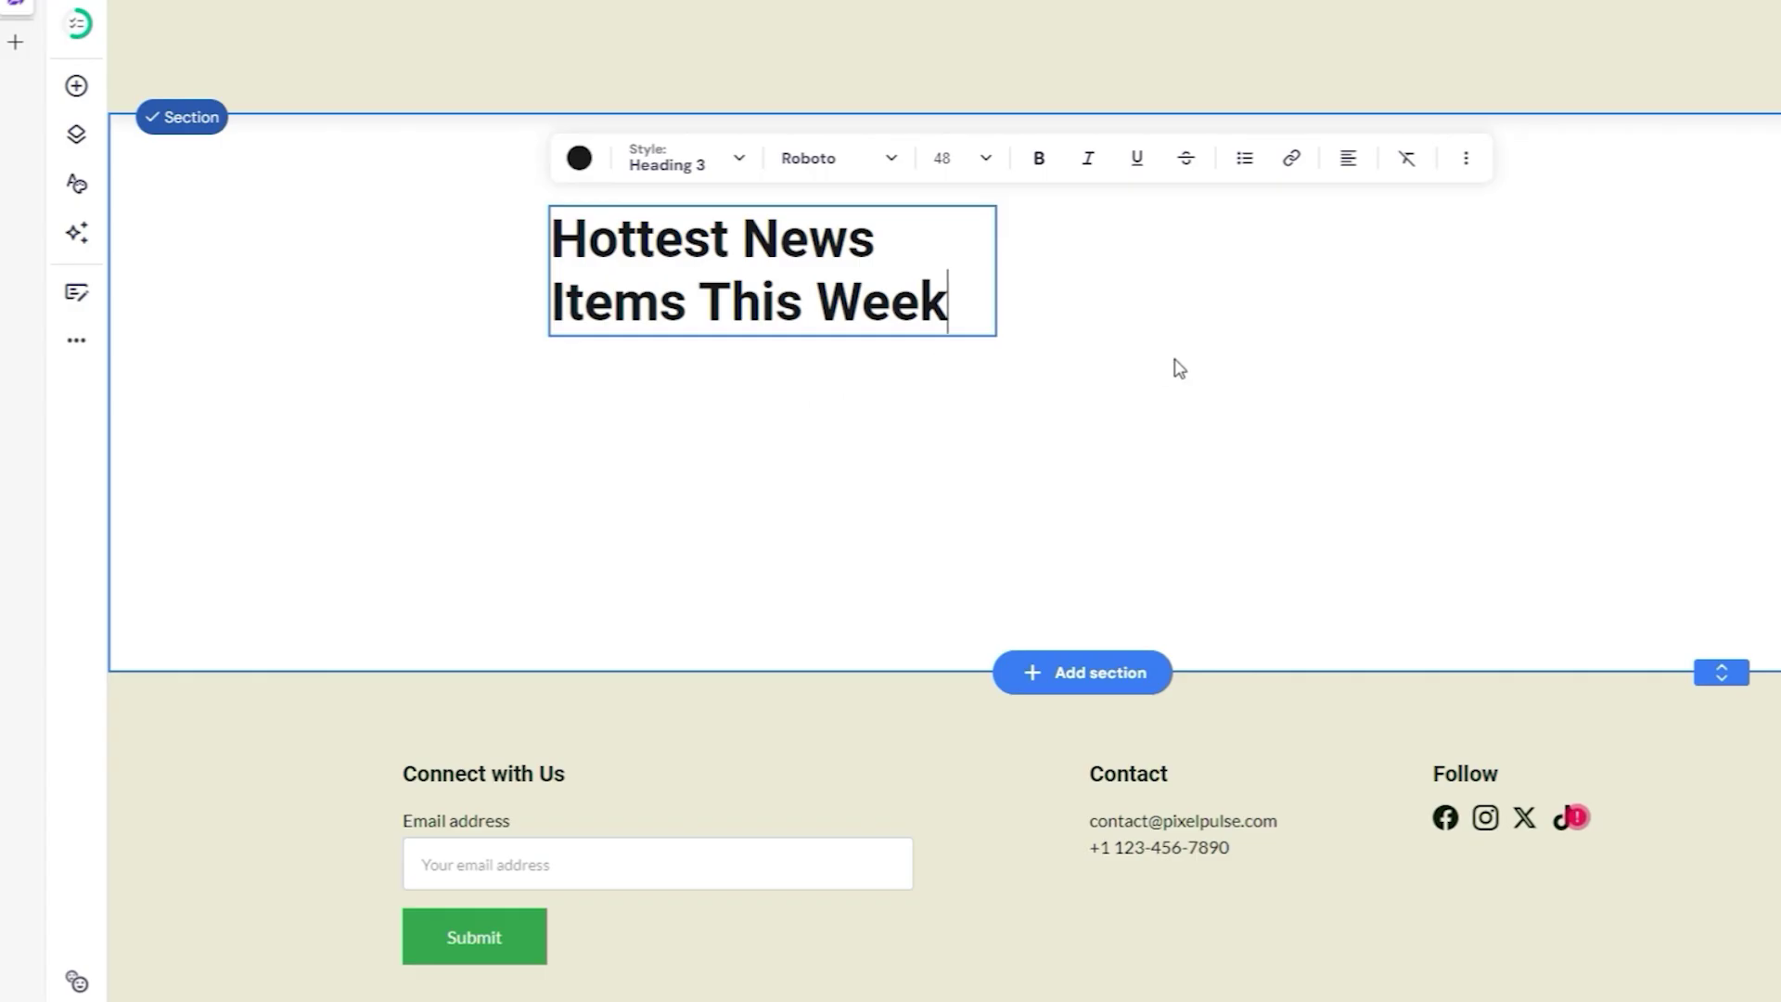
mouse_move(794, 270)
mouse_down()
mouse_move(814, 334)
mouse_move(882, 325)
mouse_move(818, 263)
mouse_up()
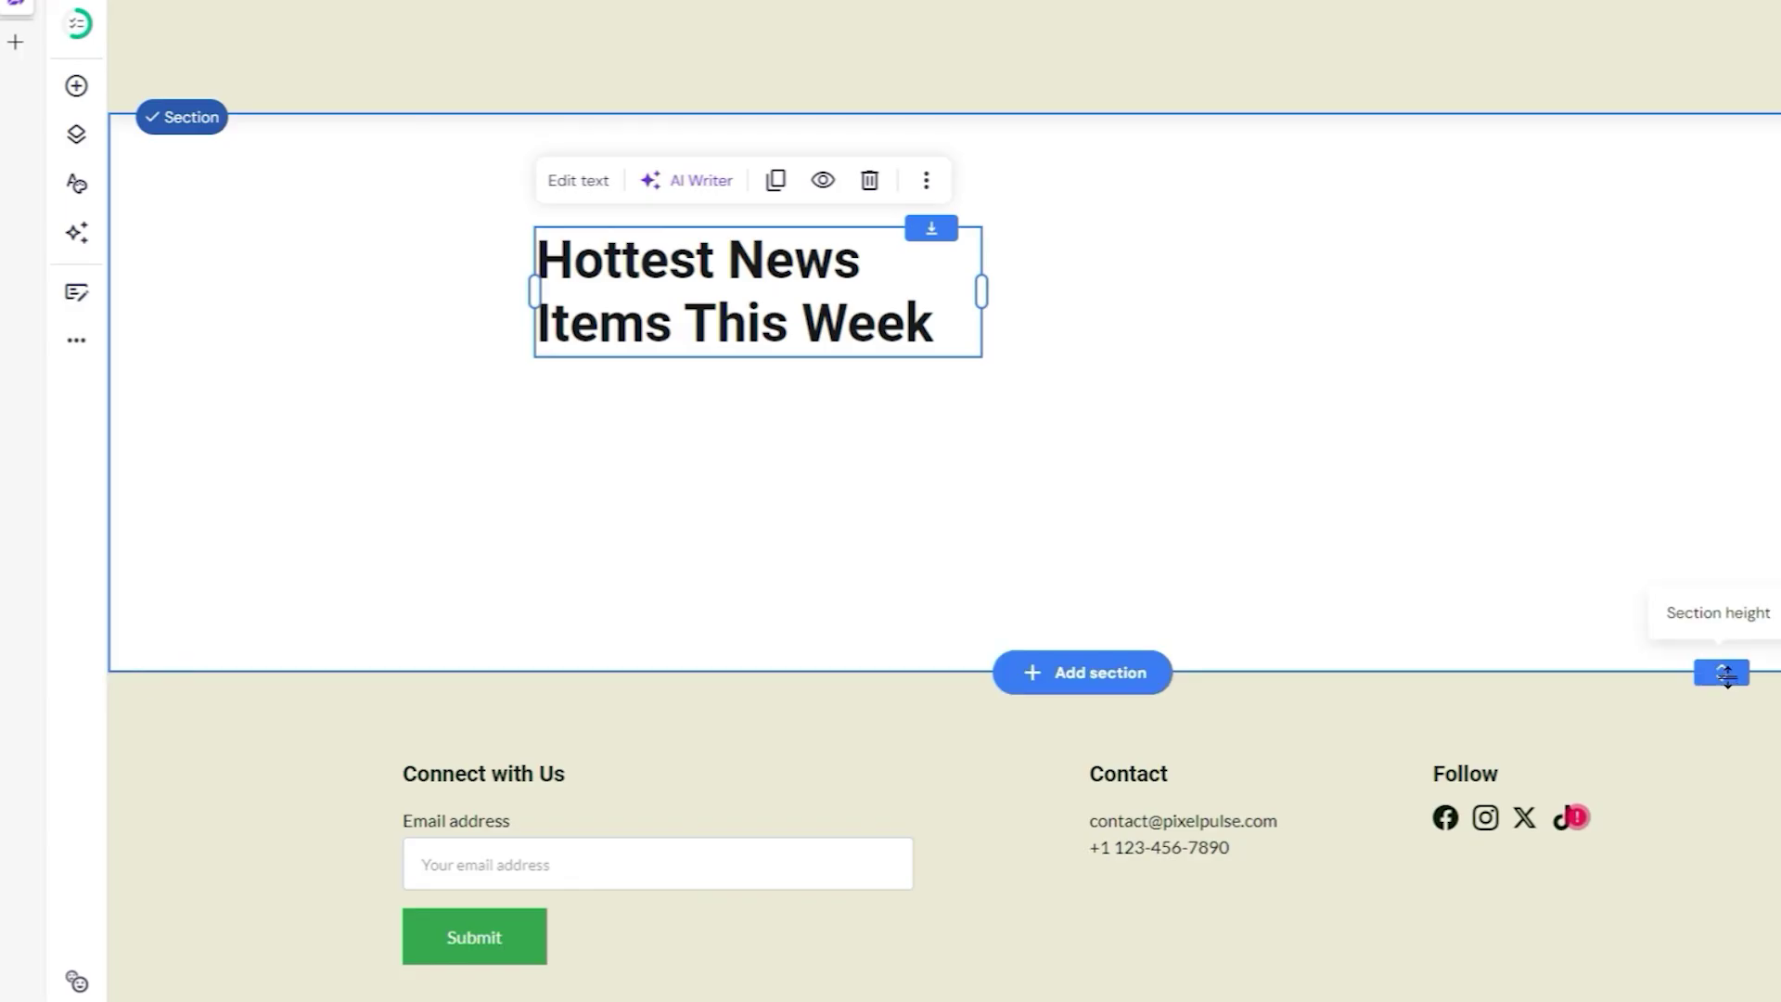
drag(1726, 675, 1724, 910)
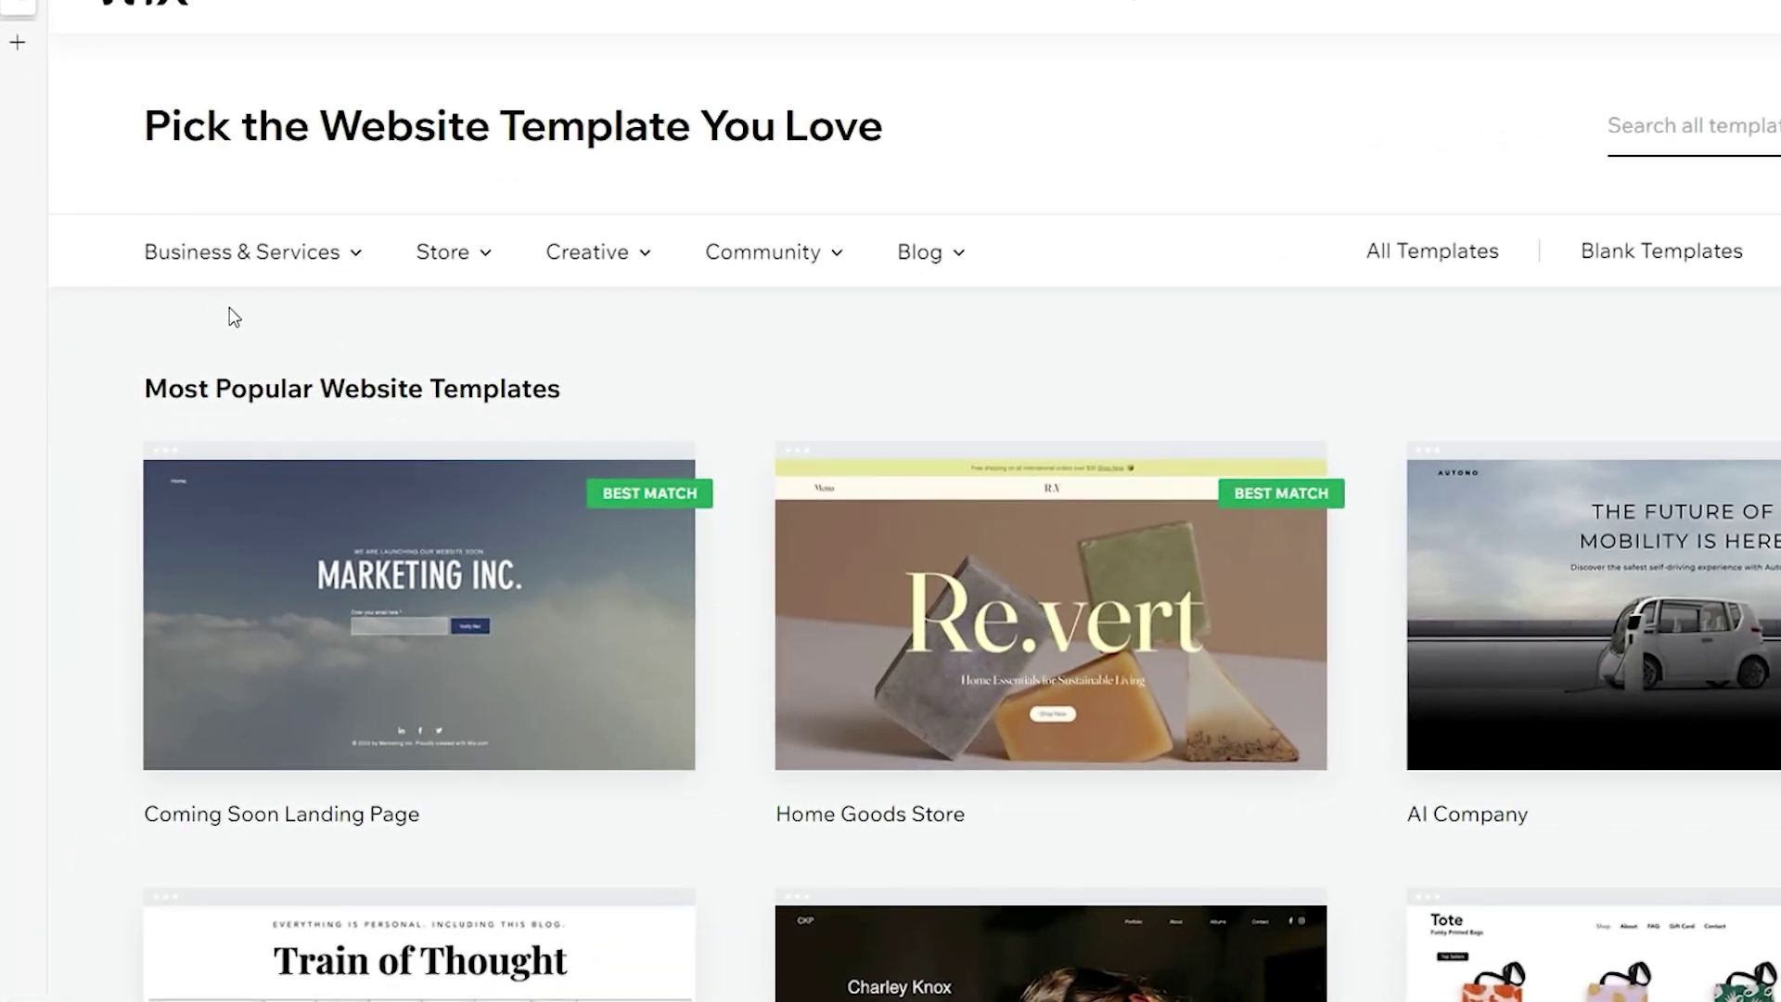
mouse_move(206, 271)
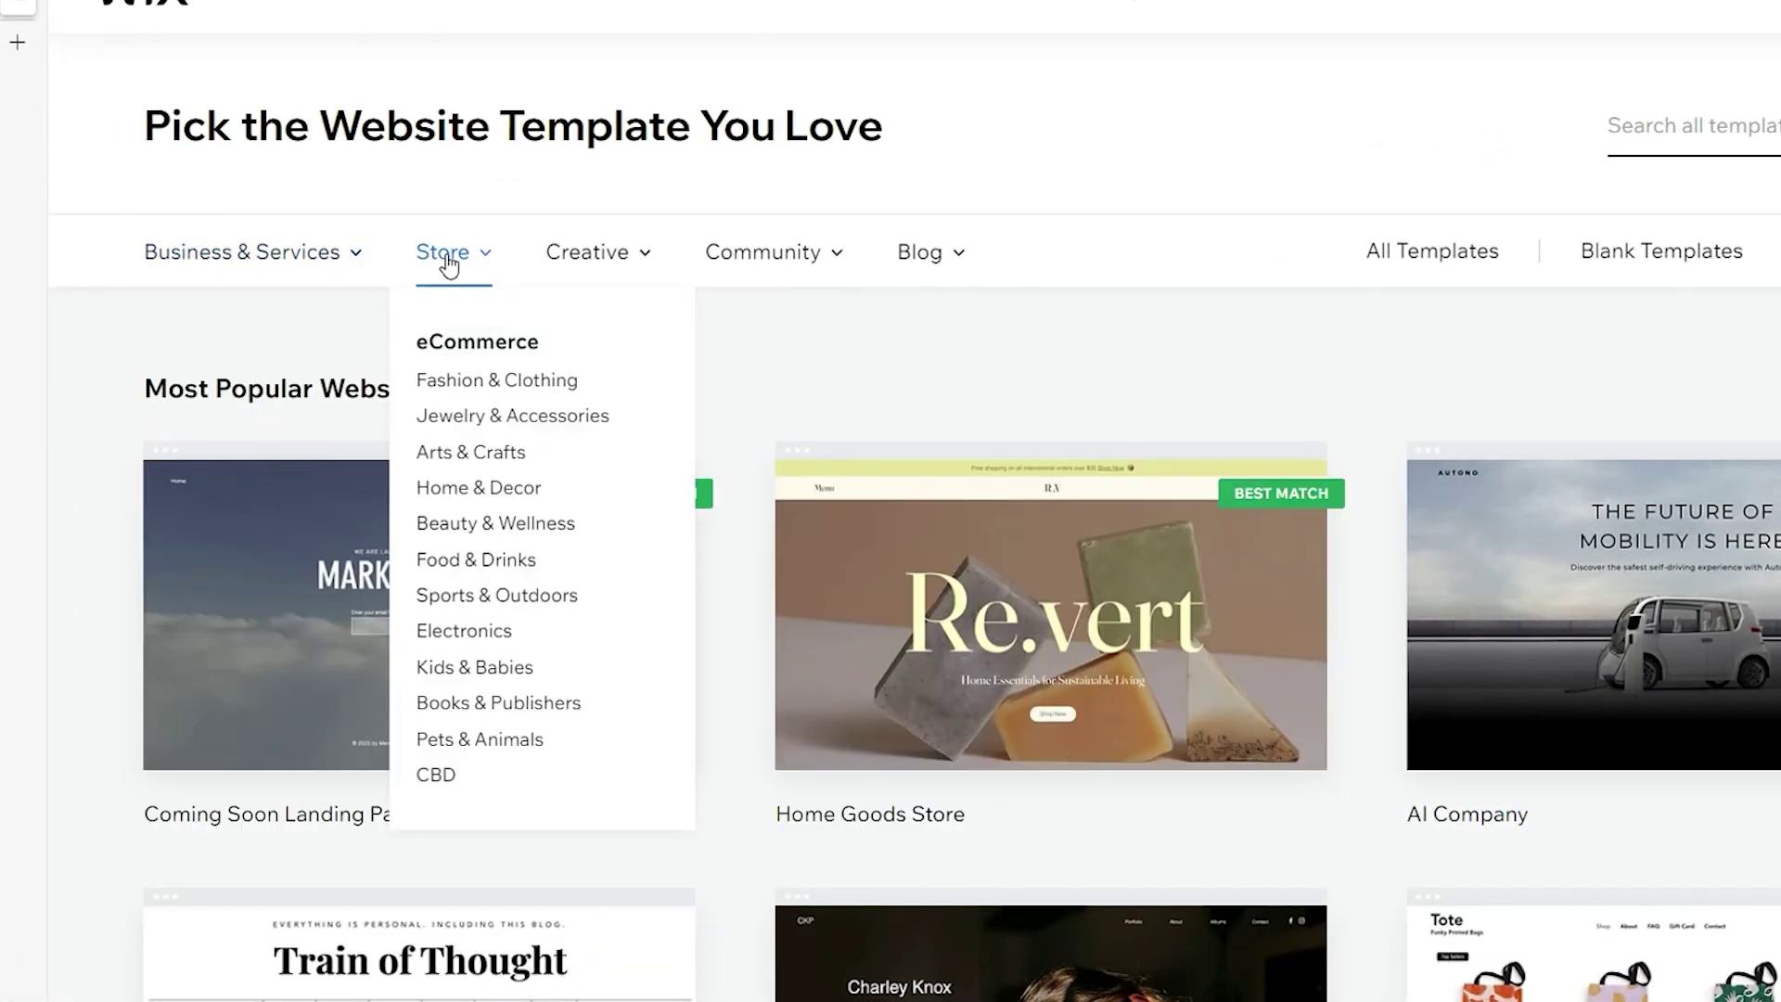
mouse_move(611, 262)
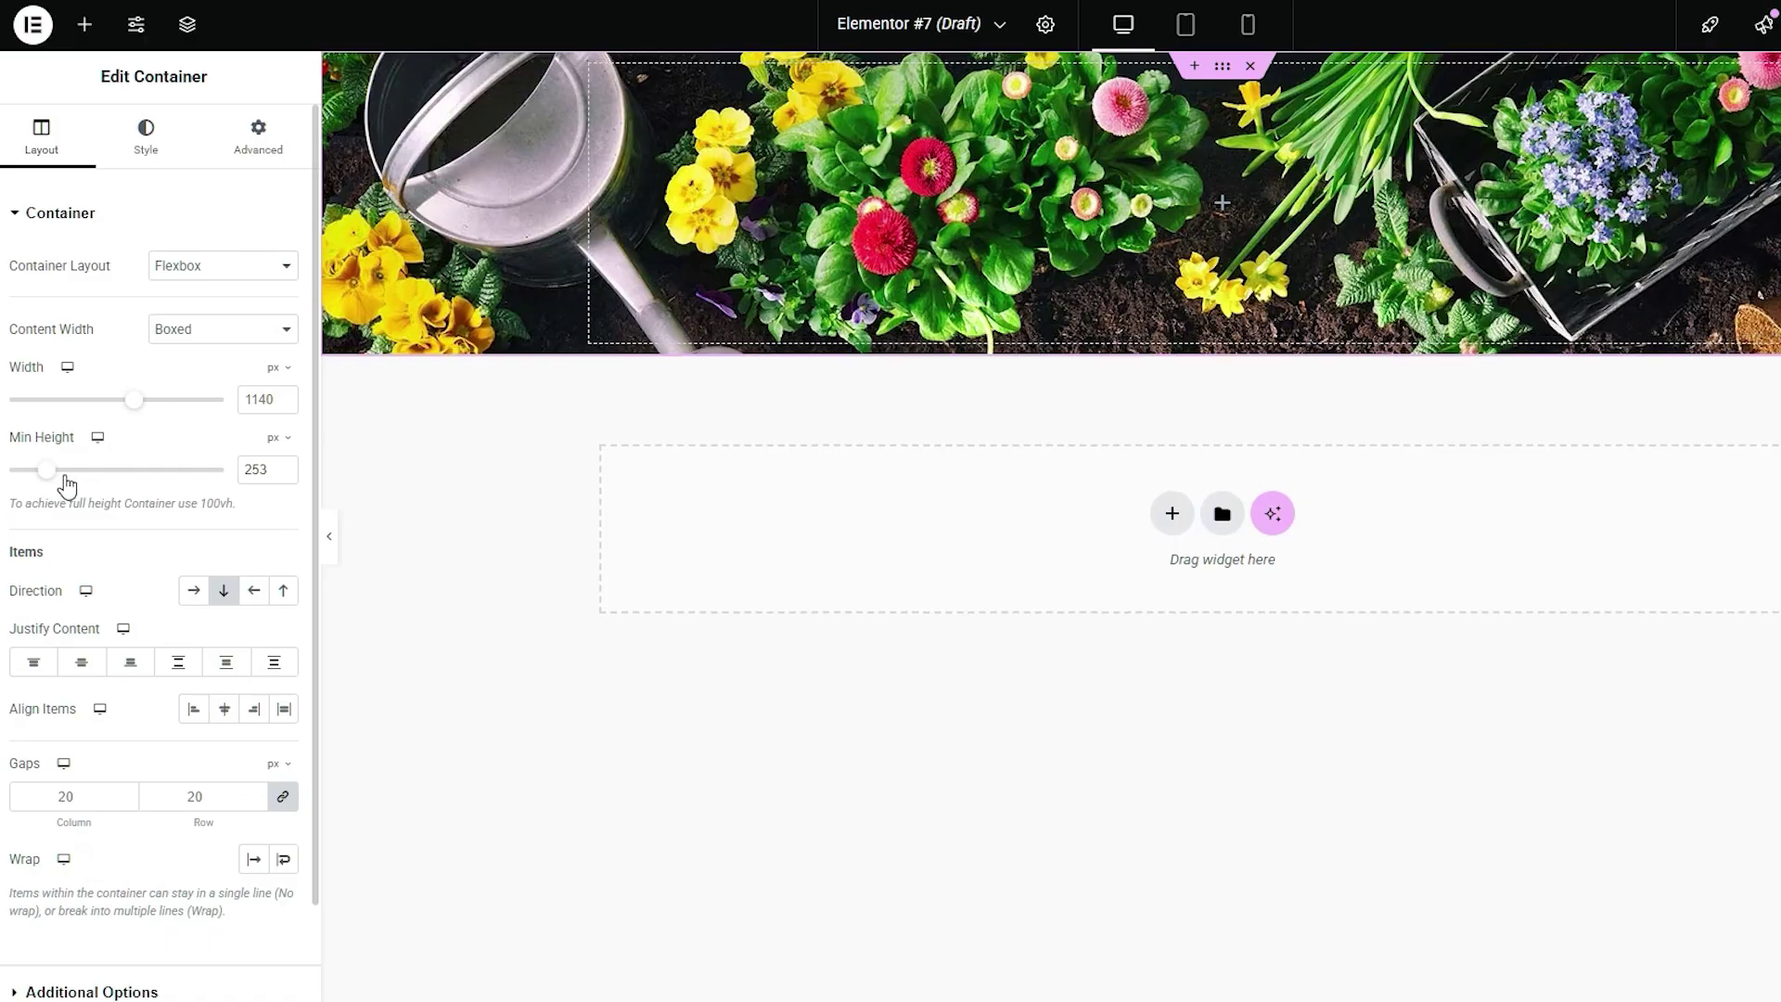
drag(64, 471, 101, 470)
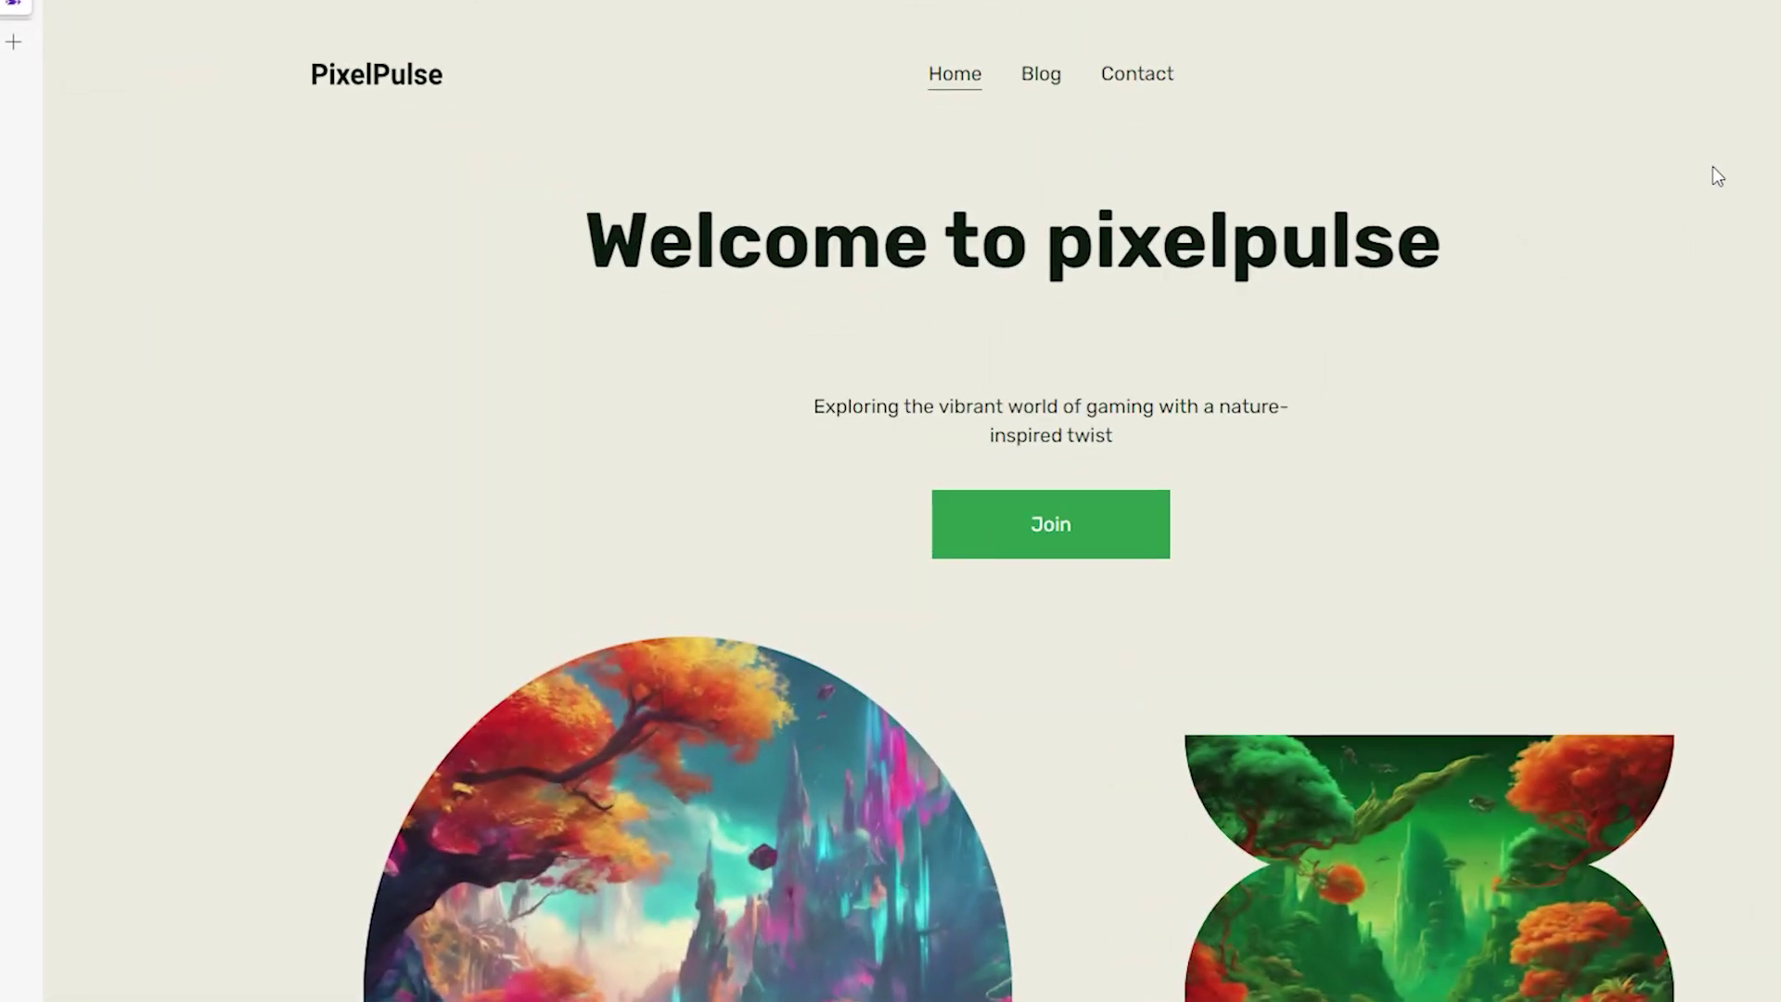
Open the 'Nature meets Gaming' blog card from the PixelPulse homepage
scroll(1633, 195, down, 10)
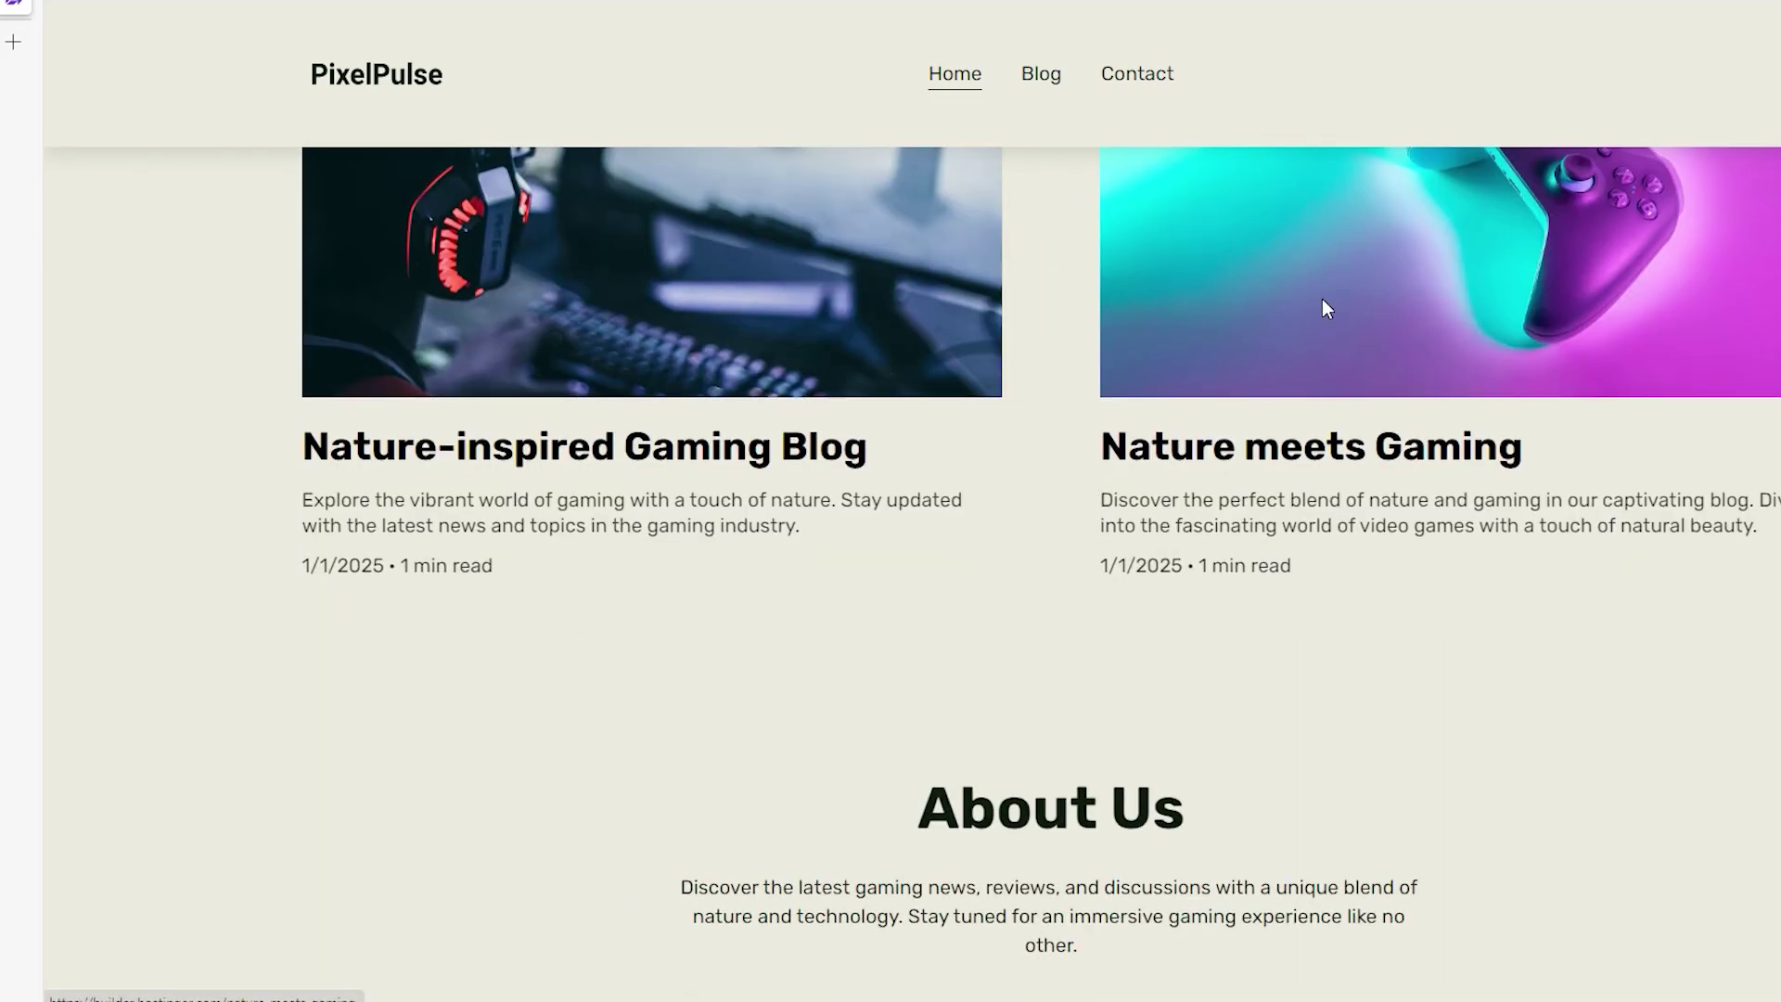
click(1326, 308)
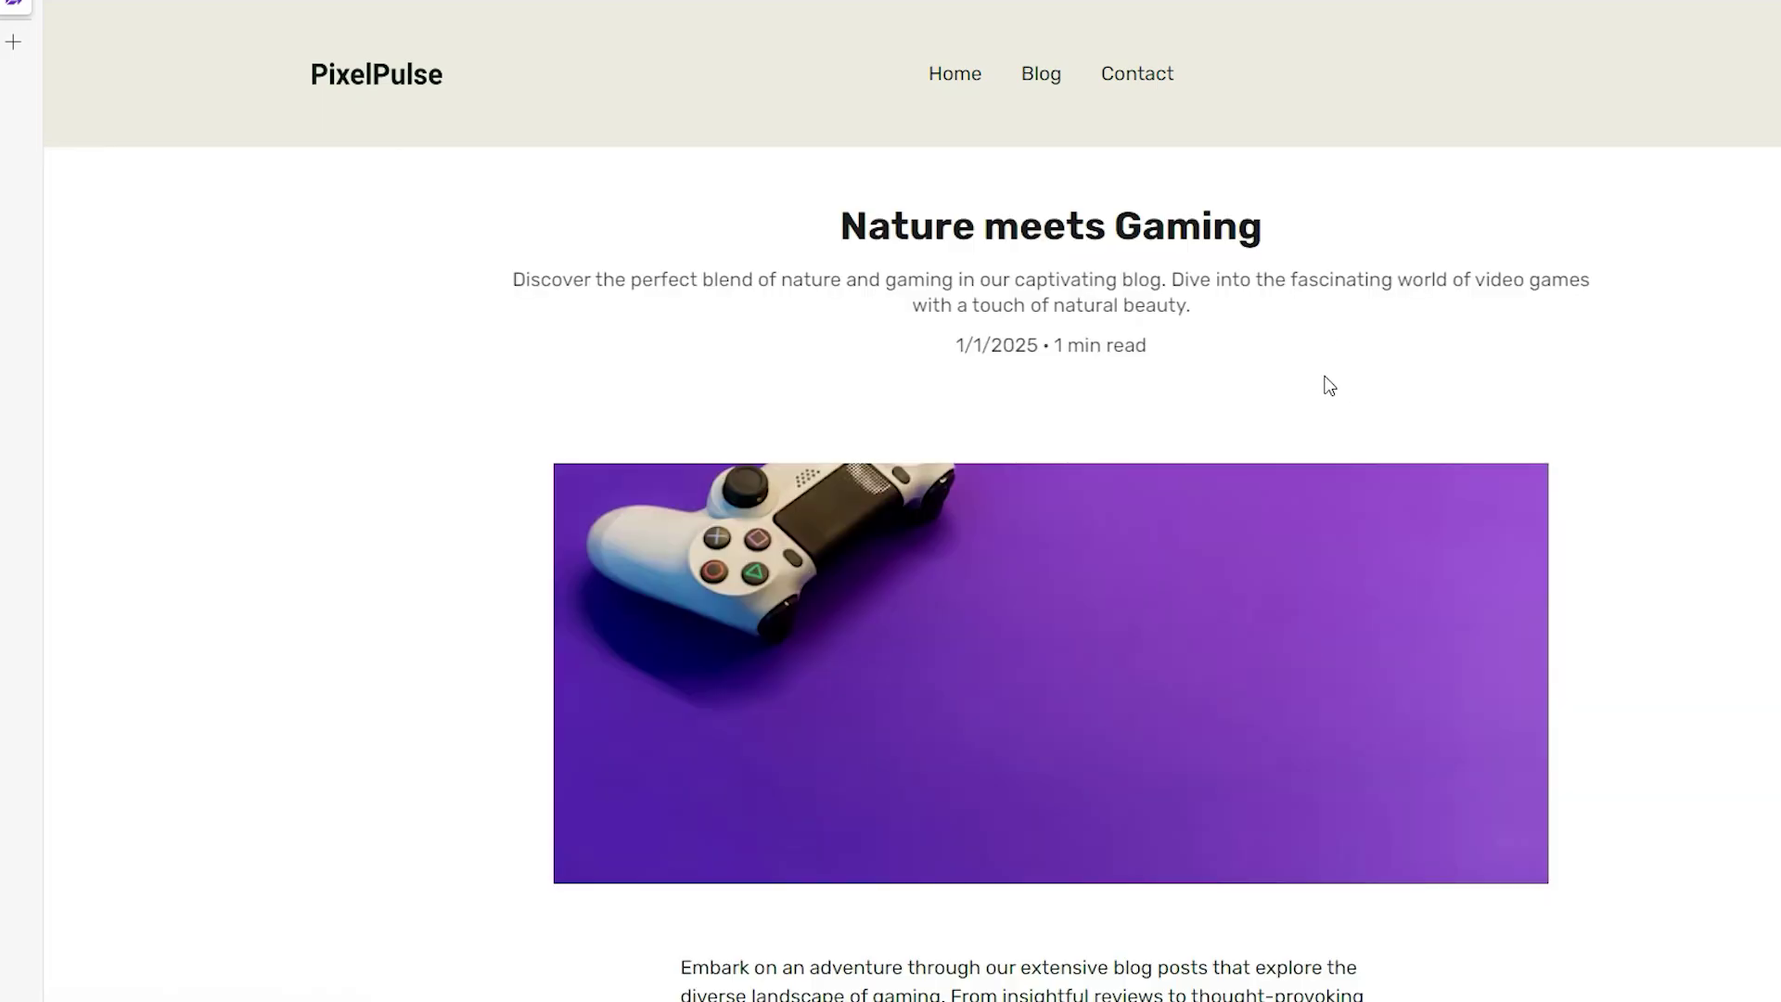
scroll(875, 458, down, 8)
scroll(975, 494, up, 6)
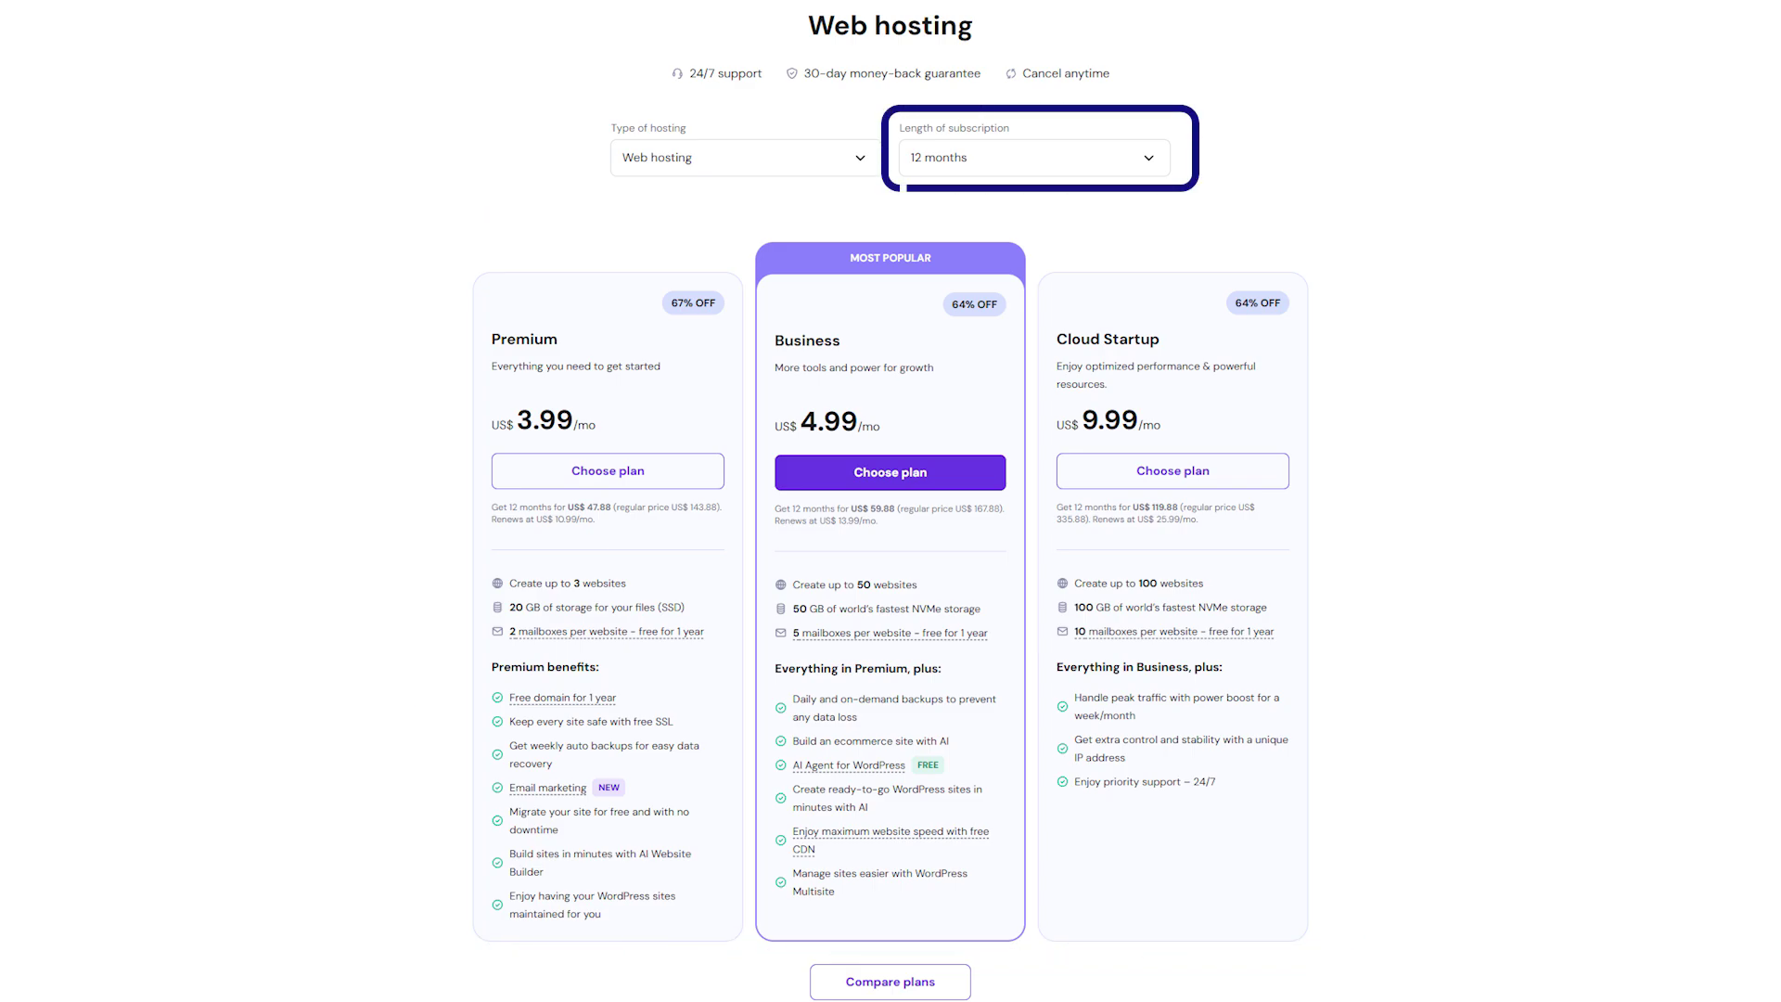
Scroll down the Hostinger Premium, Business and Cloud Startup feature comparison table
scroll(891, 502, down, 4)
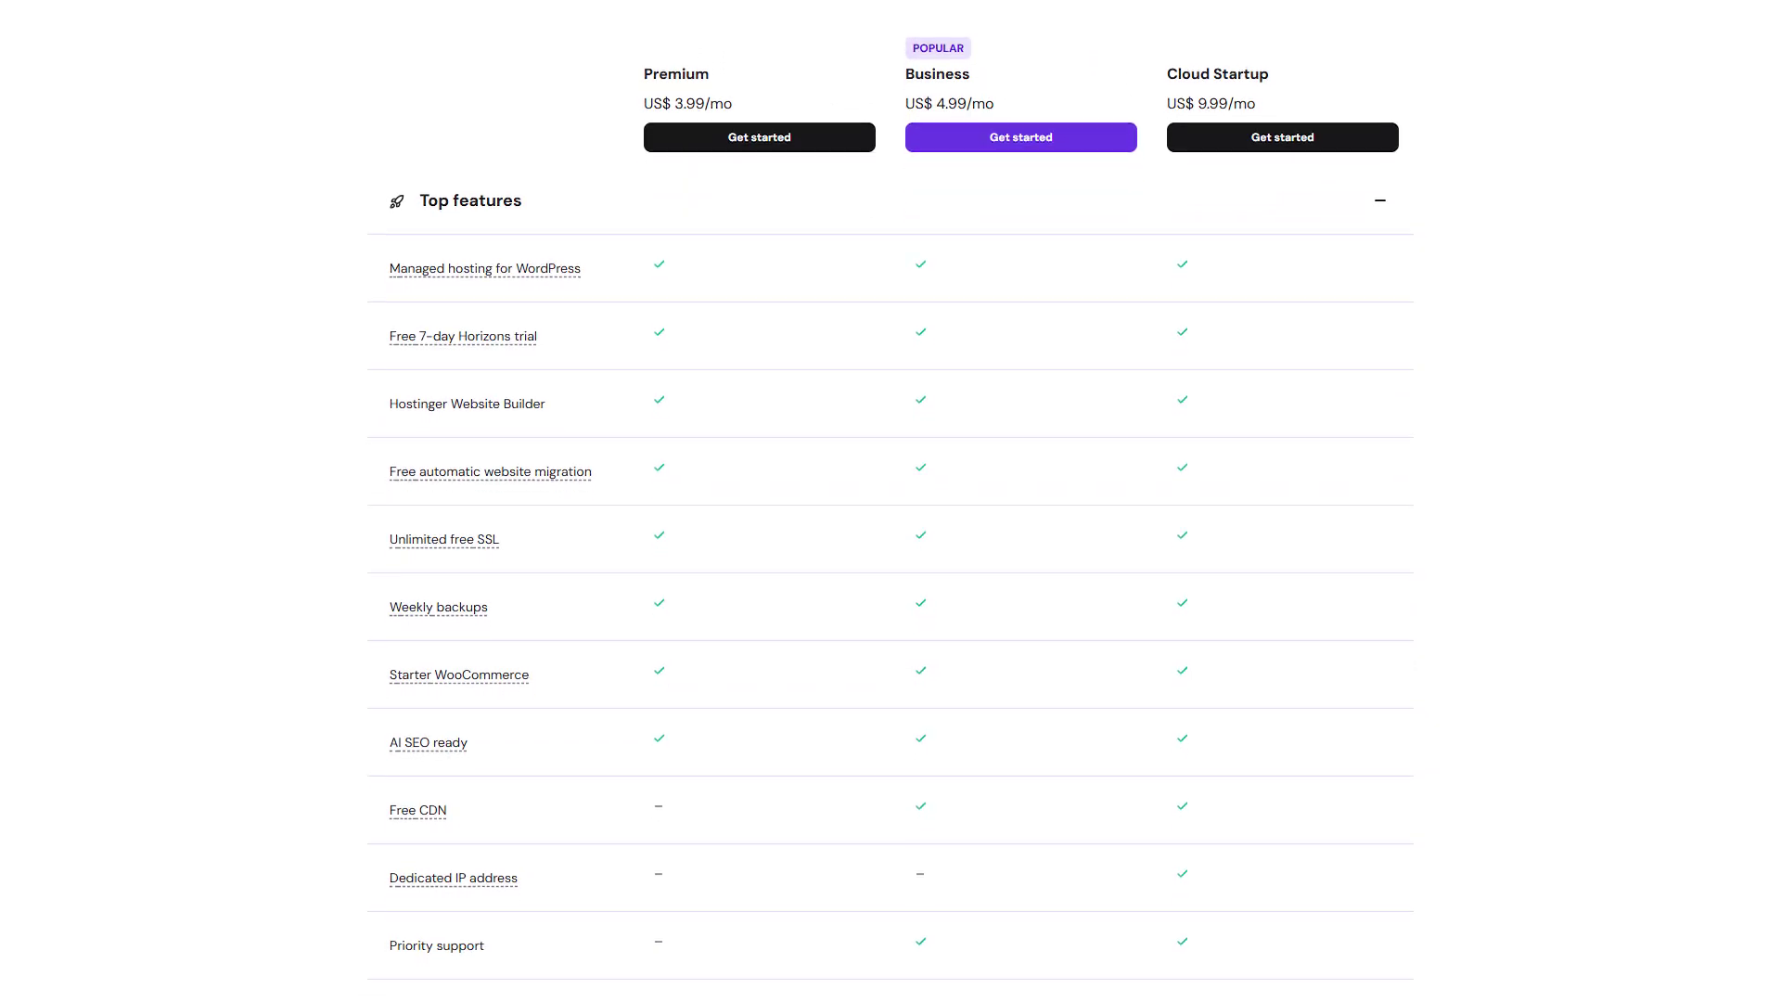
scroll(890, 557, down, 2)
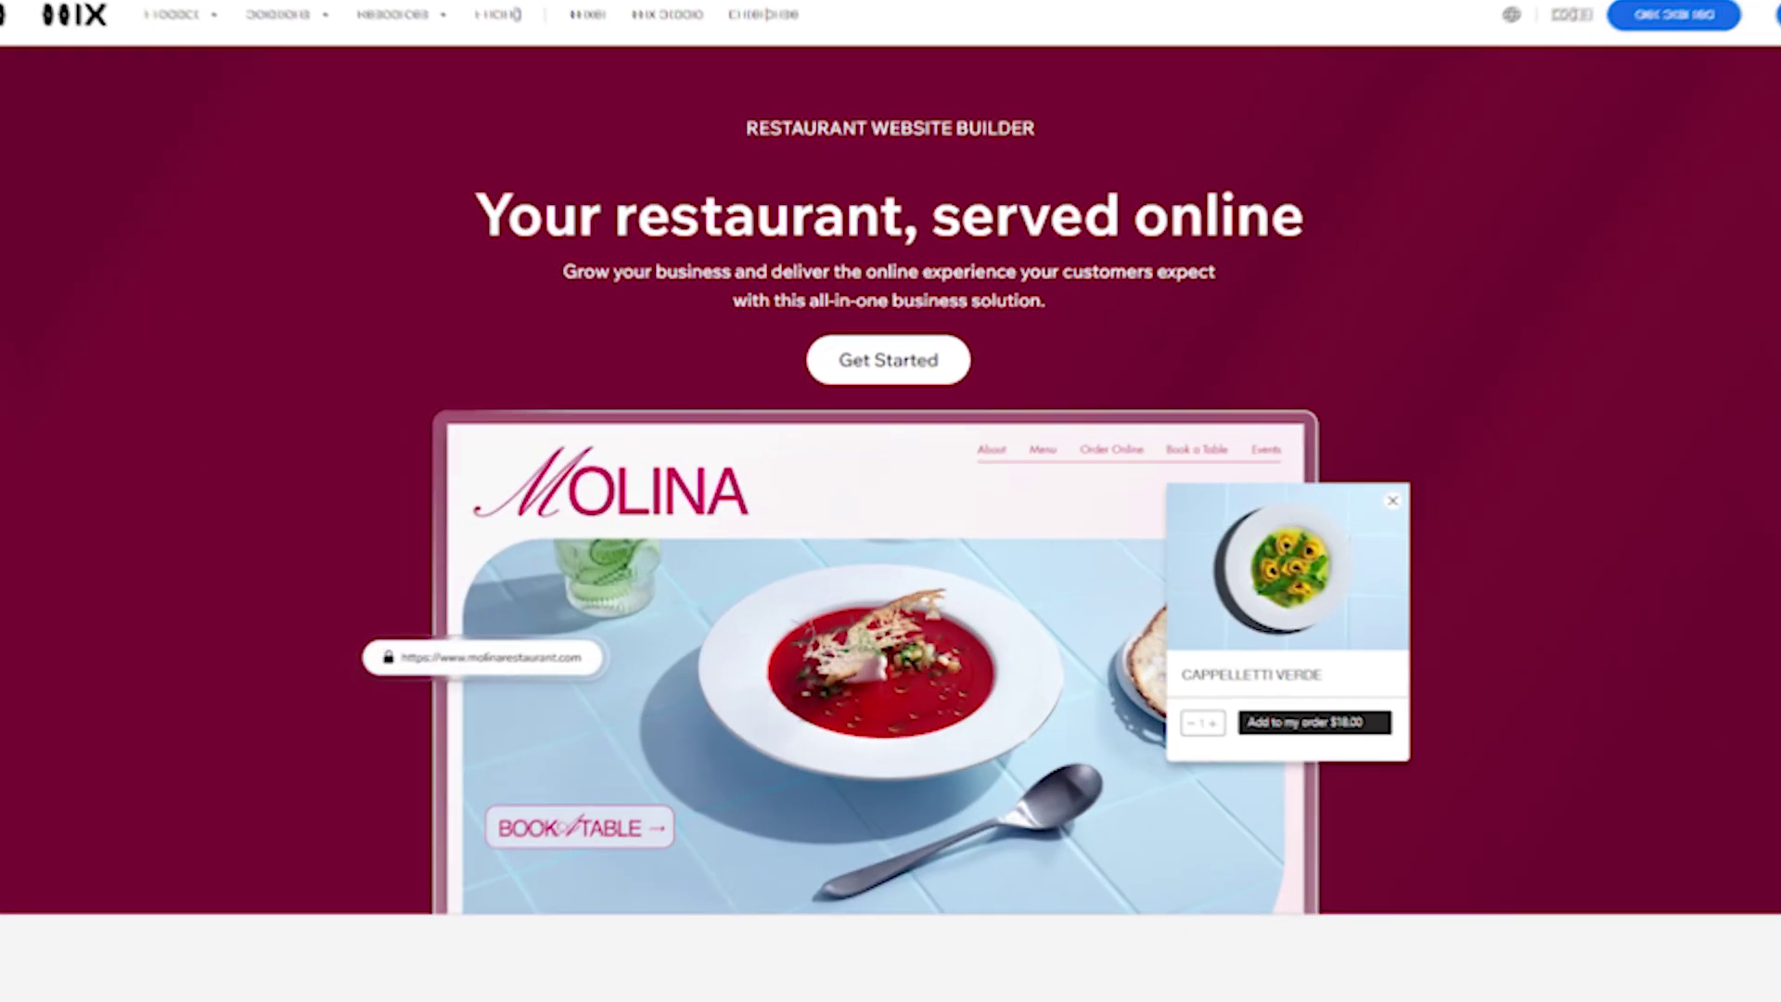
Scroll down through the Wix restaurant and performance pages
scroll(891, 501, down, 3)
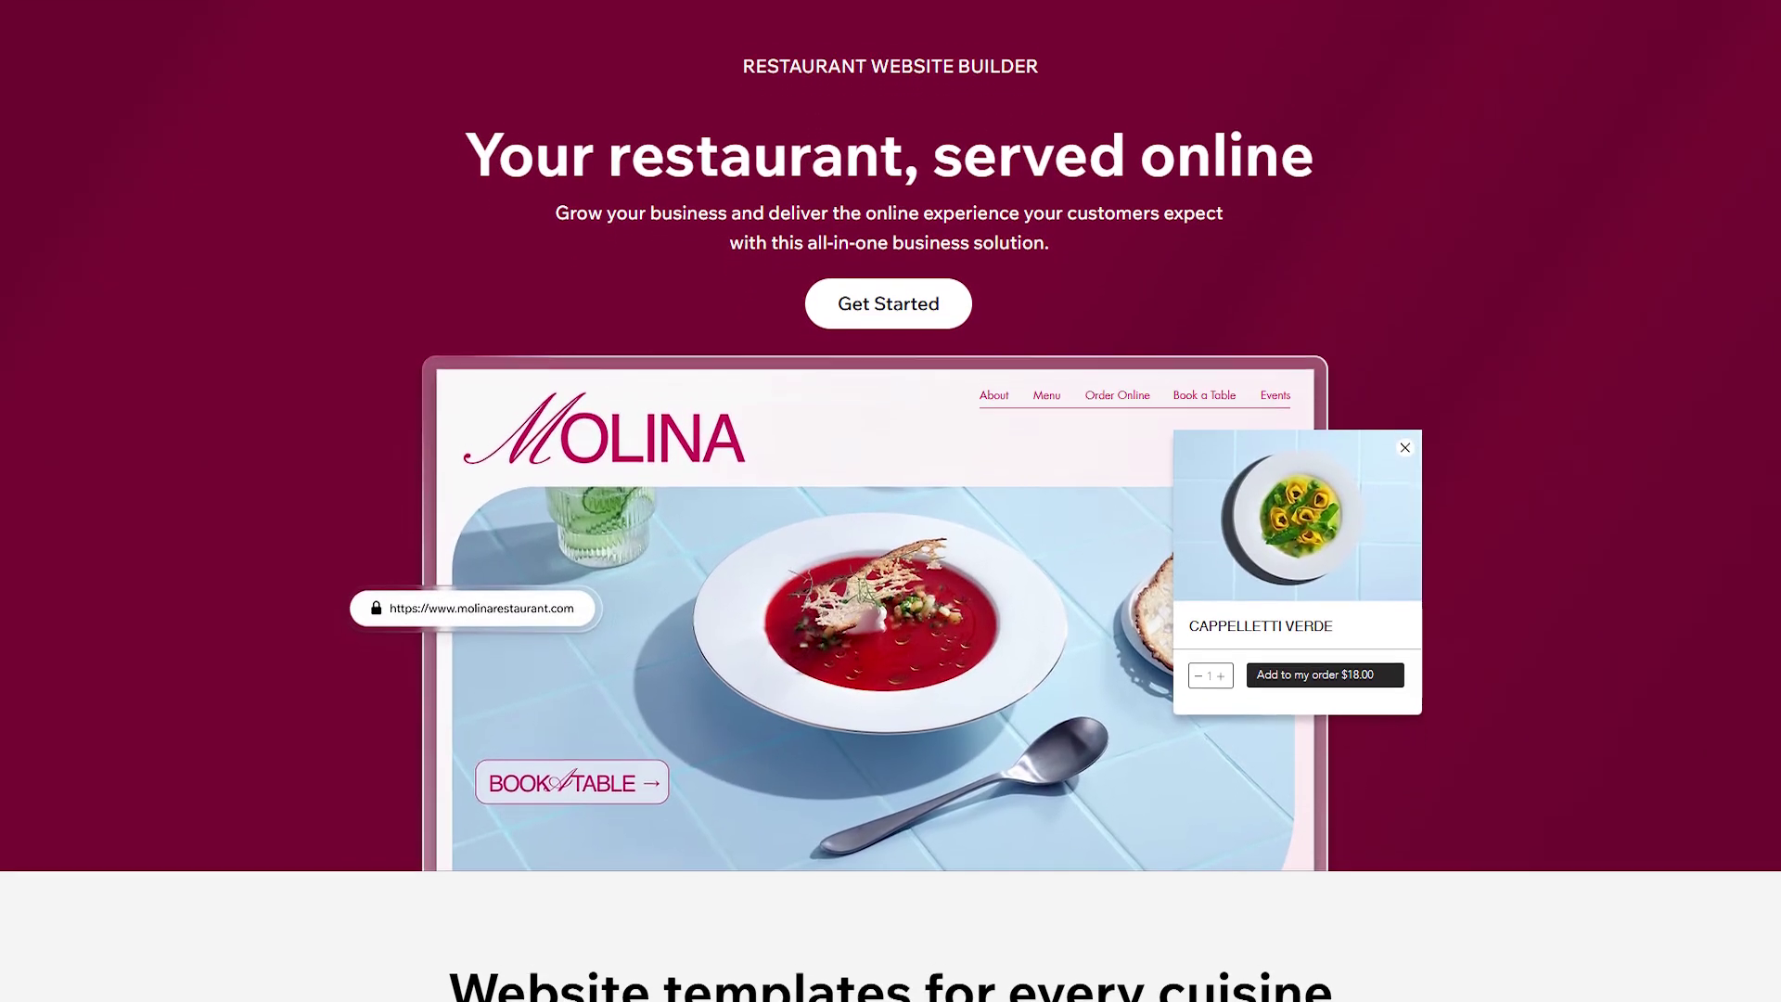
scroll(892, 501, down, 3)
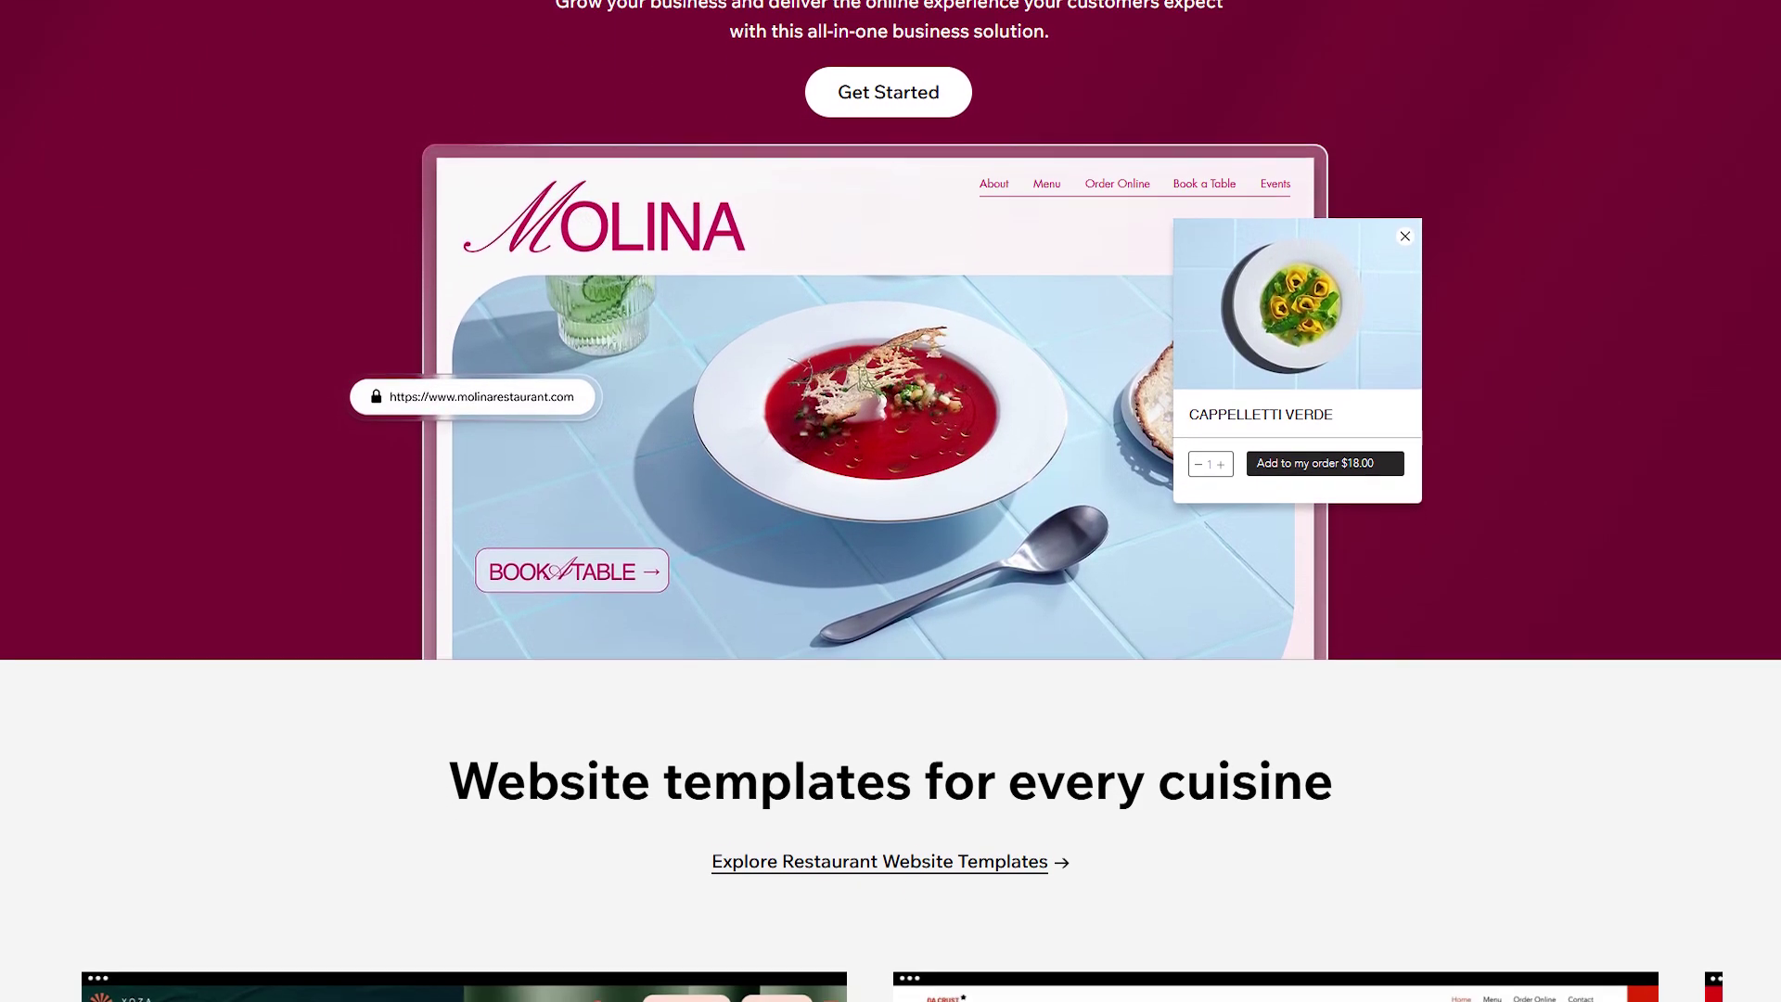
scroll(891, 501, down, 3)
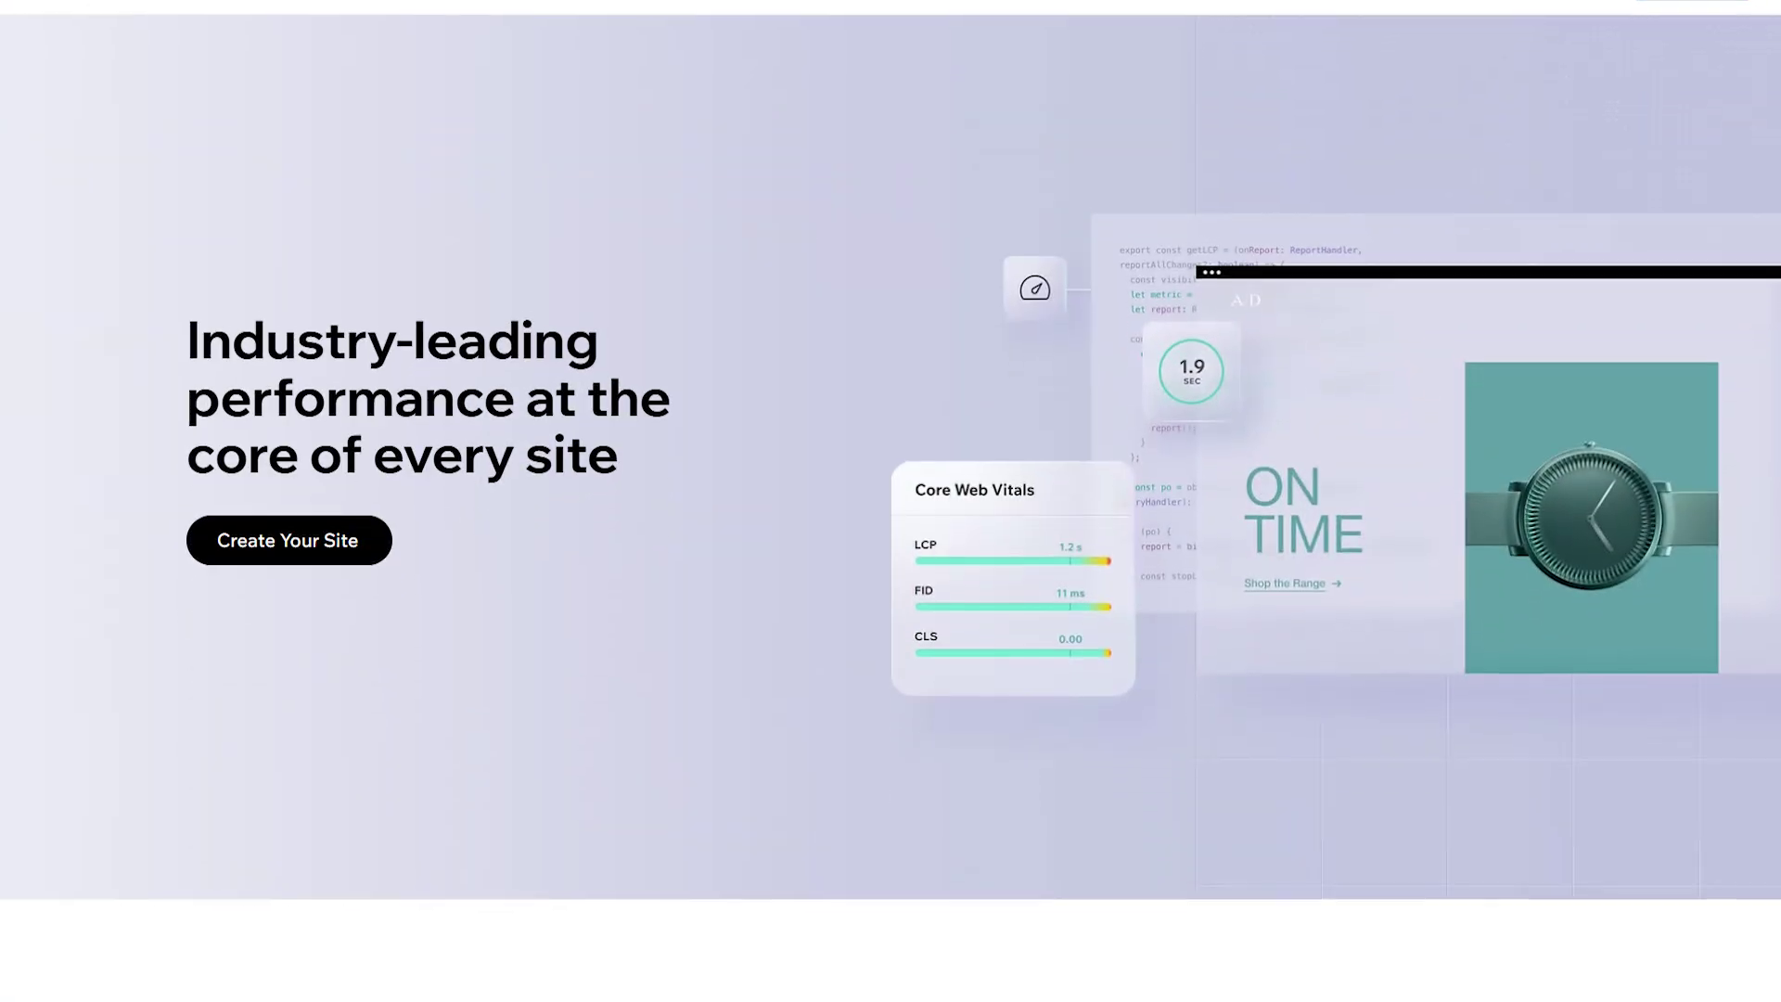
scroll(890, 501, down, 3)
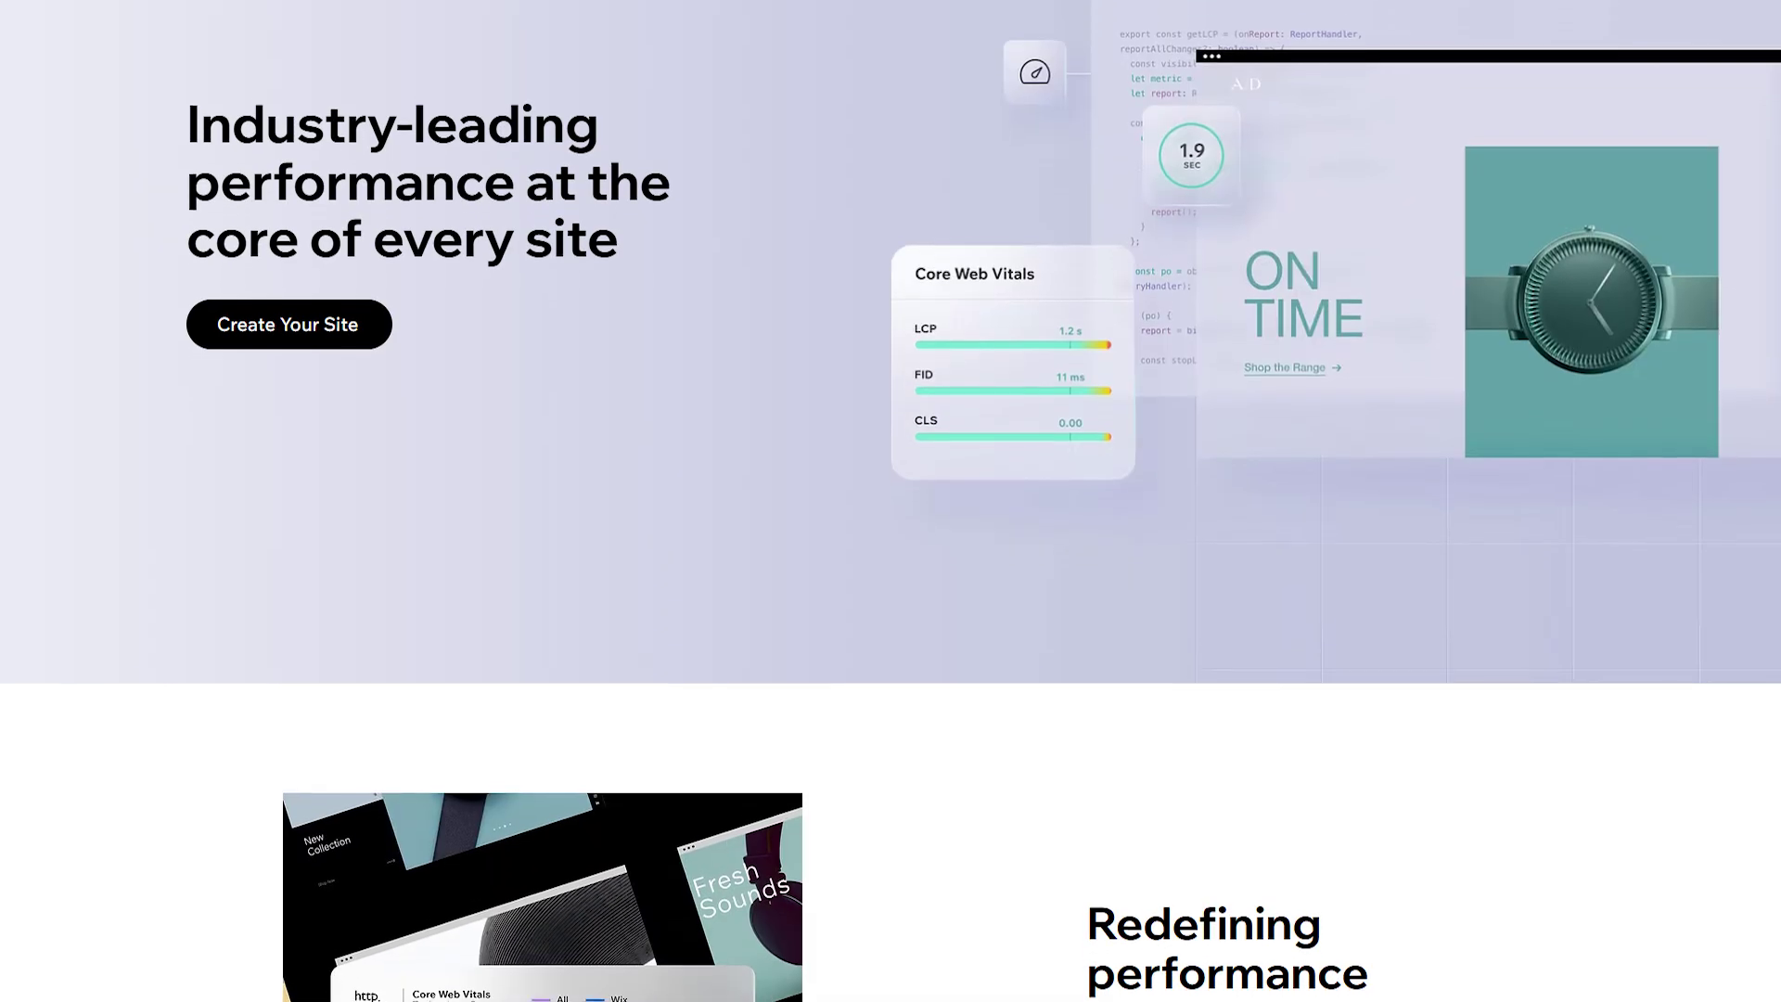
scroll(891, 501, down, 2)
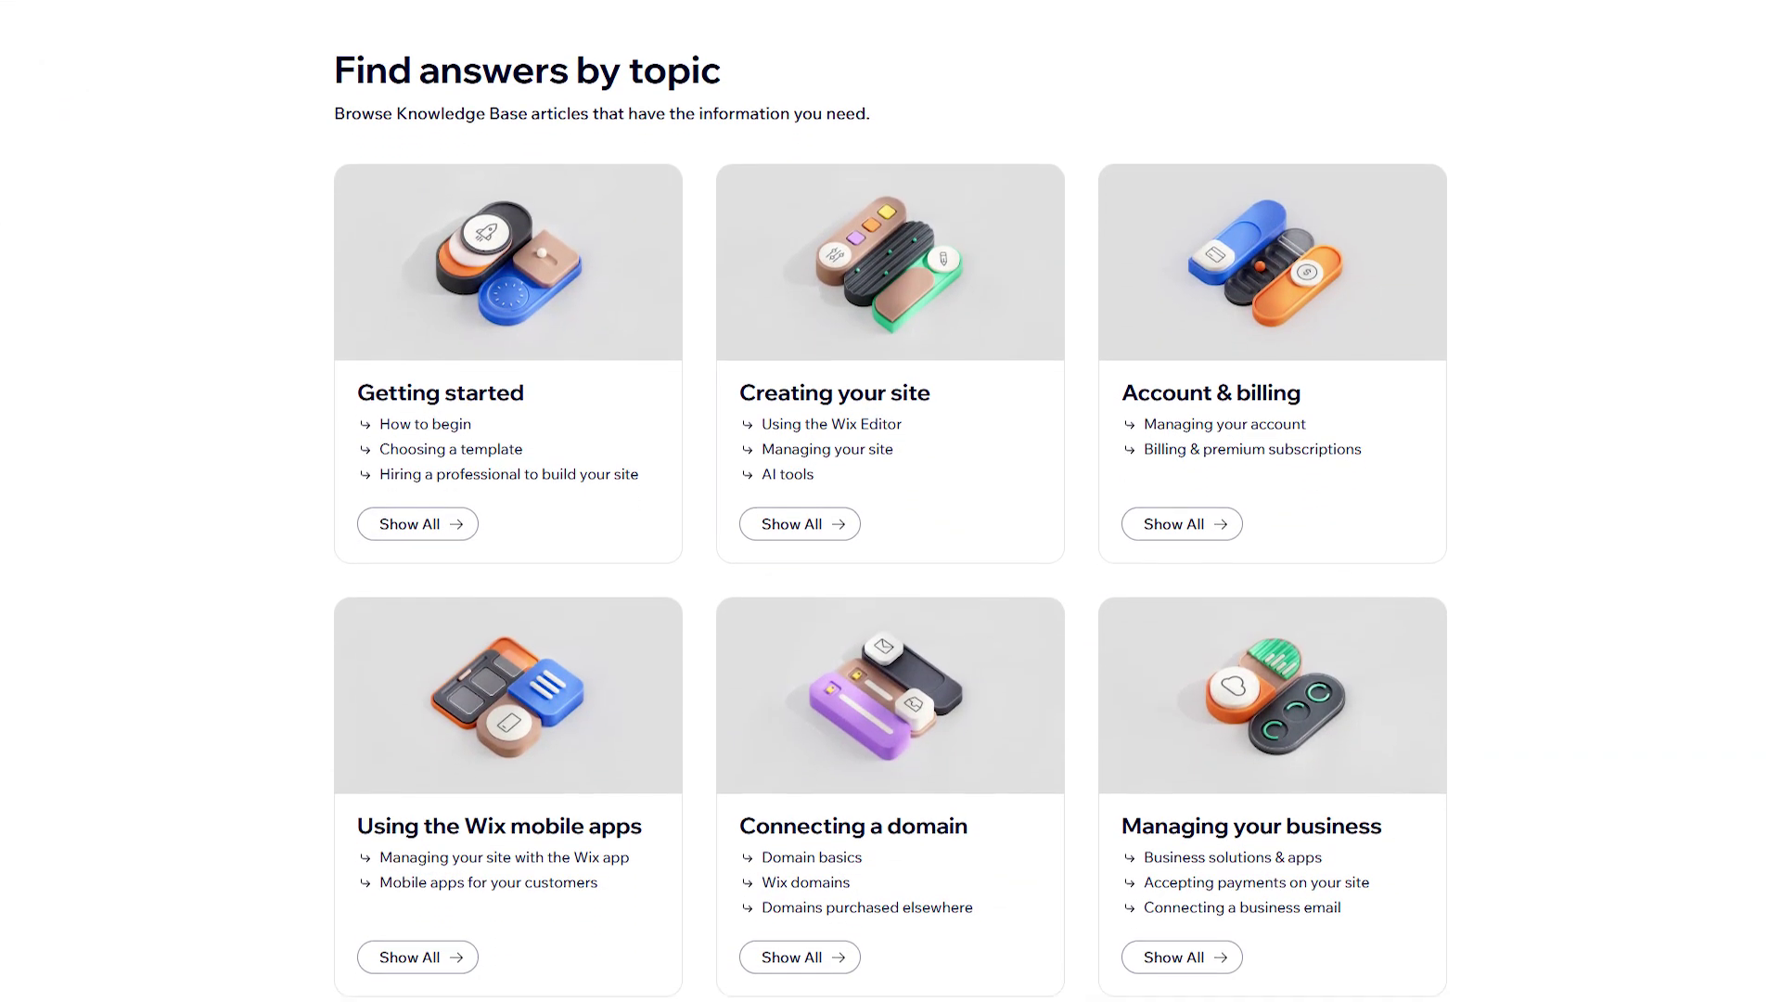
Scroll through the Wix Help Center 'Find answers by topic' cards
scroll(892, 501, down, 3)
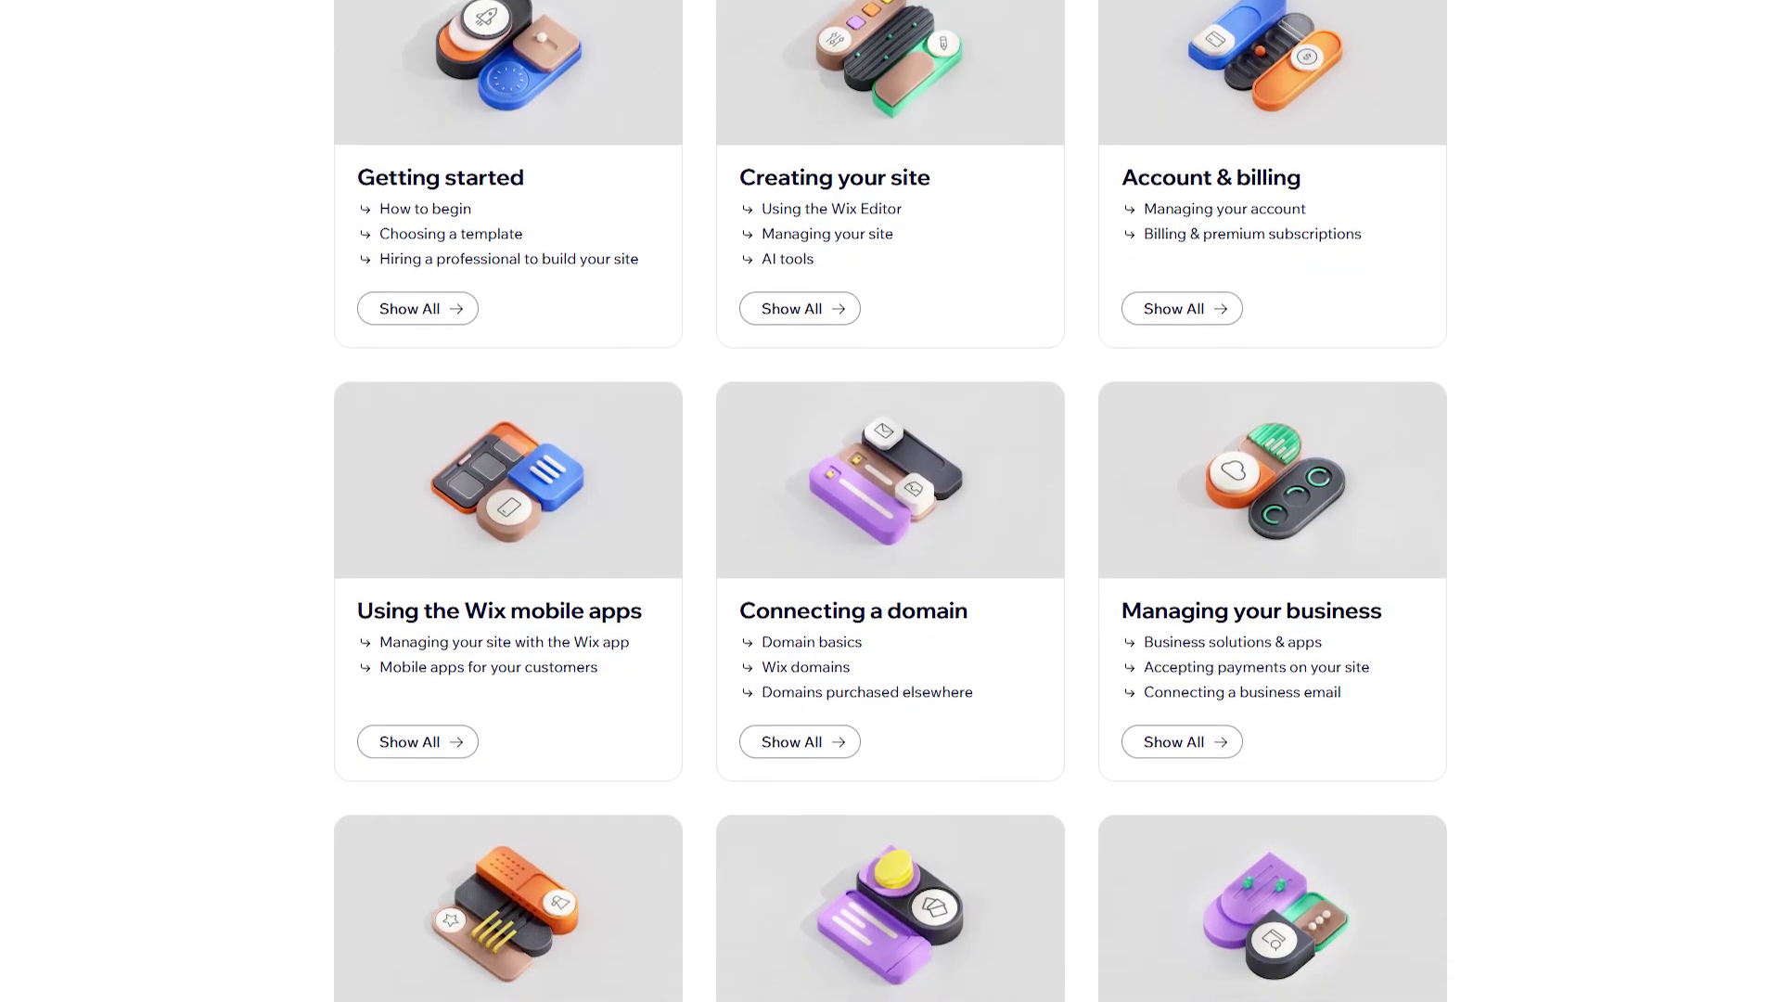
scroll(890, 502, down, 3)
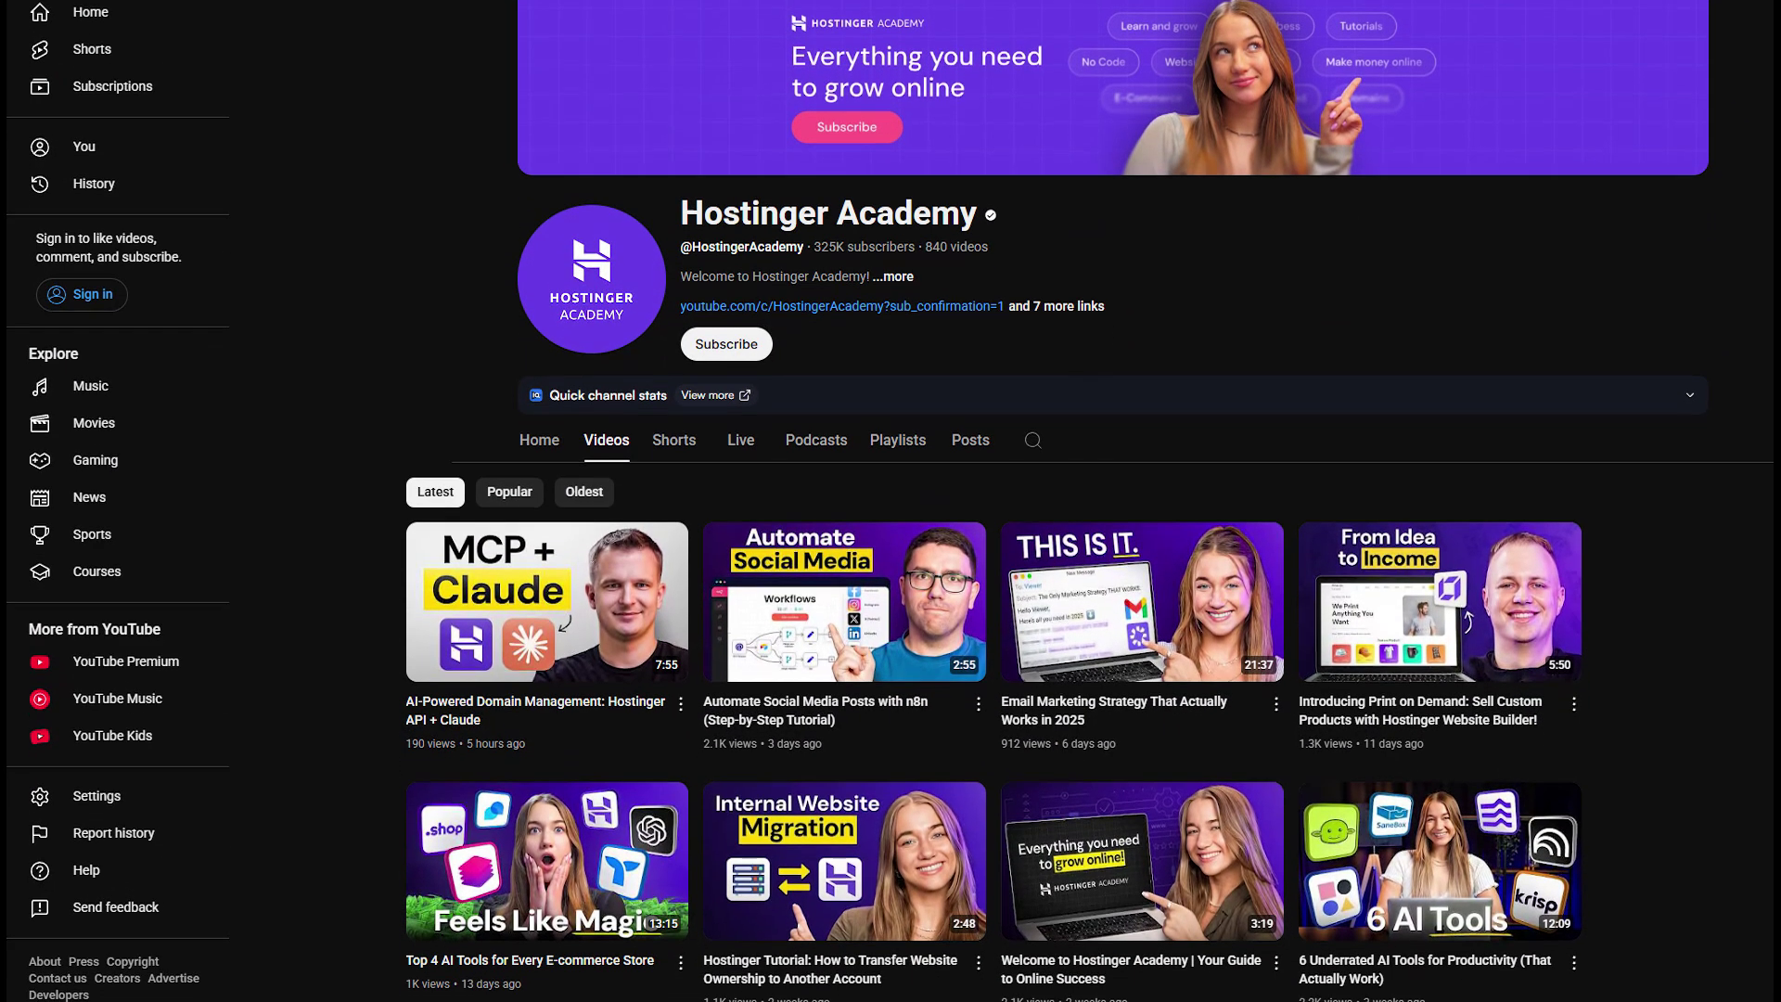
Scroll the Hostinger landing page down to the review ratings and pricing cards
scroll(890, 501, down, 3)
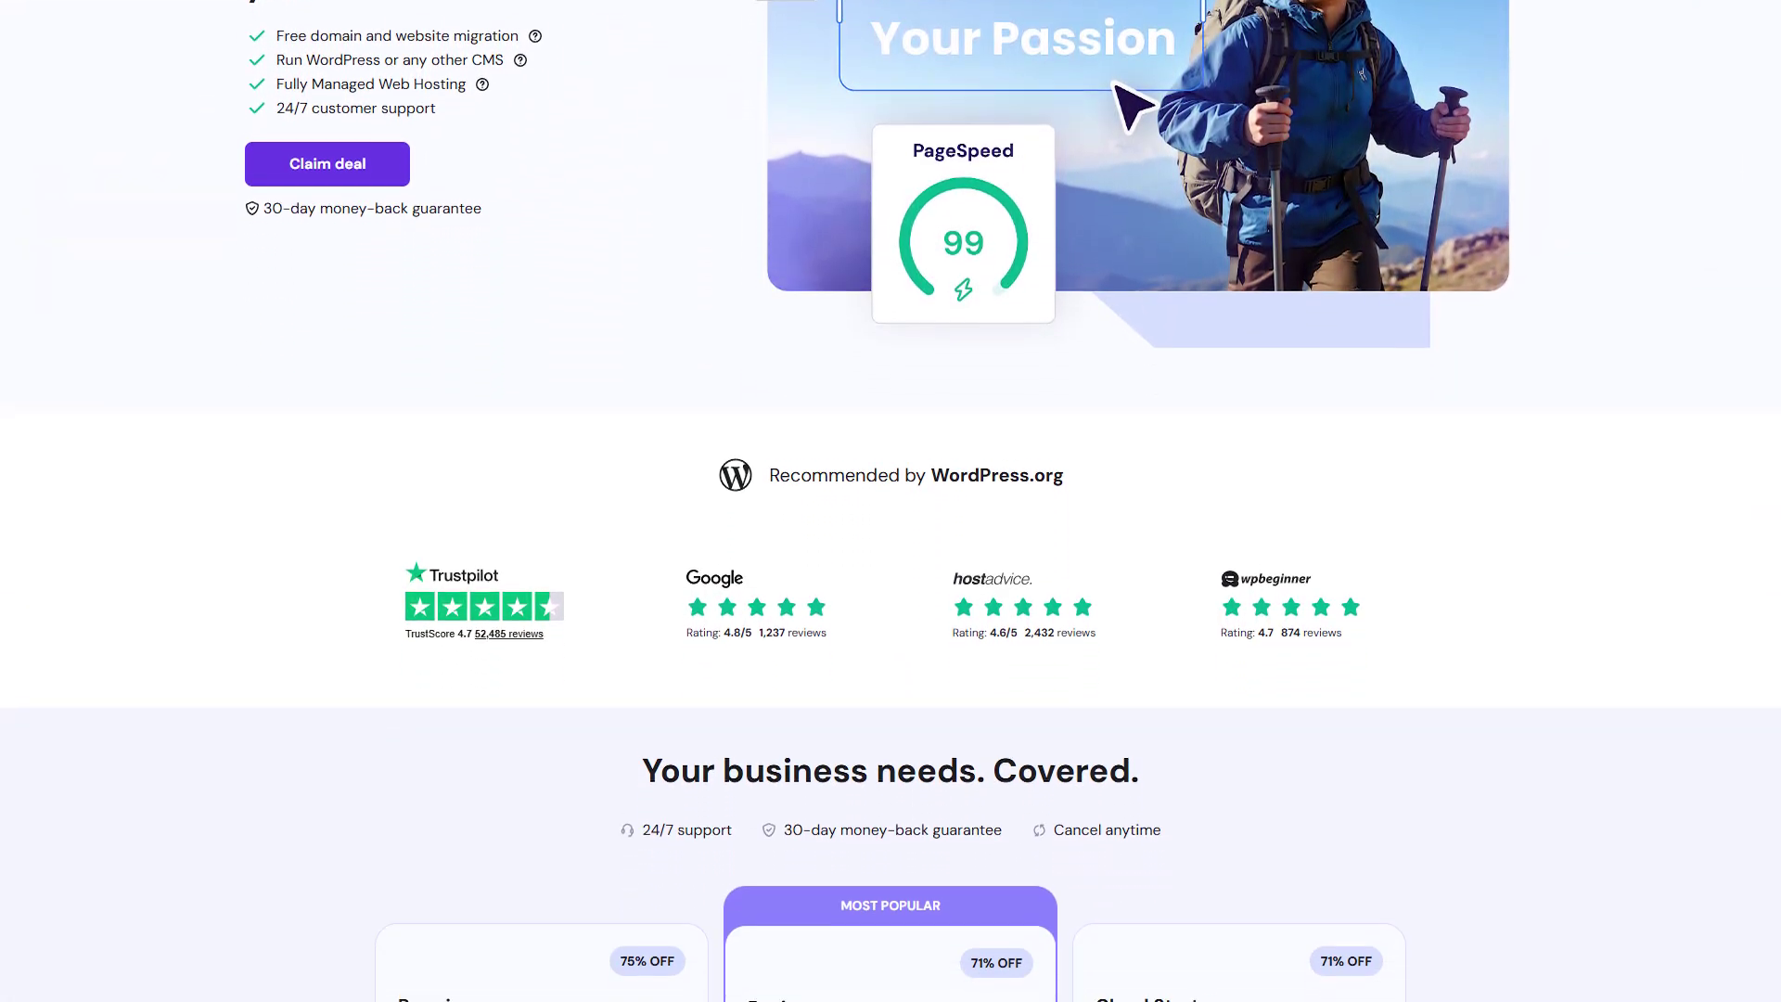
Scroll down Wix's 'Web hosting you can count on' page to the Resilient hosting section
scroll(891, 501, down, 1)
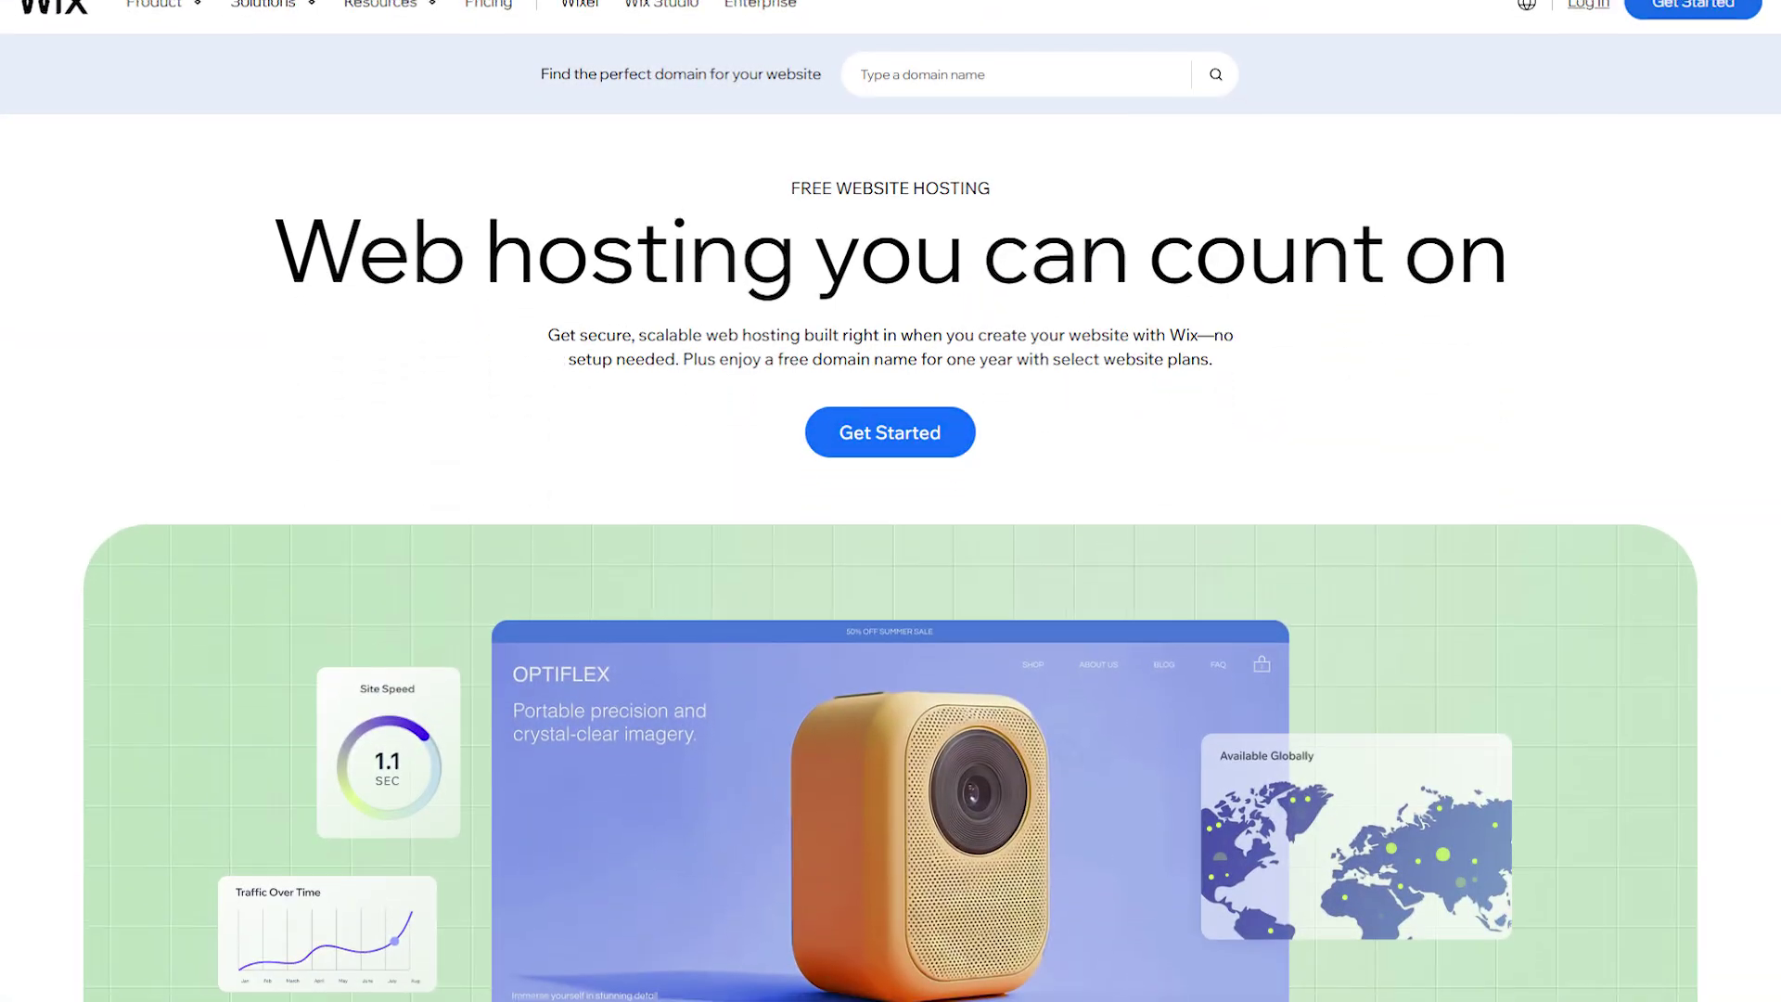
scroll(891, 502, down, 2)
scroll(891, 502, down, 2)
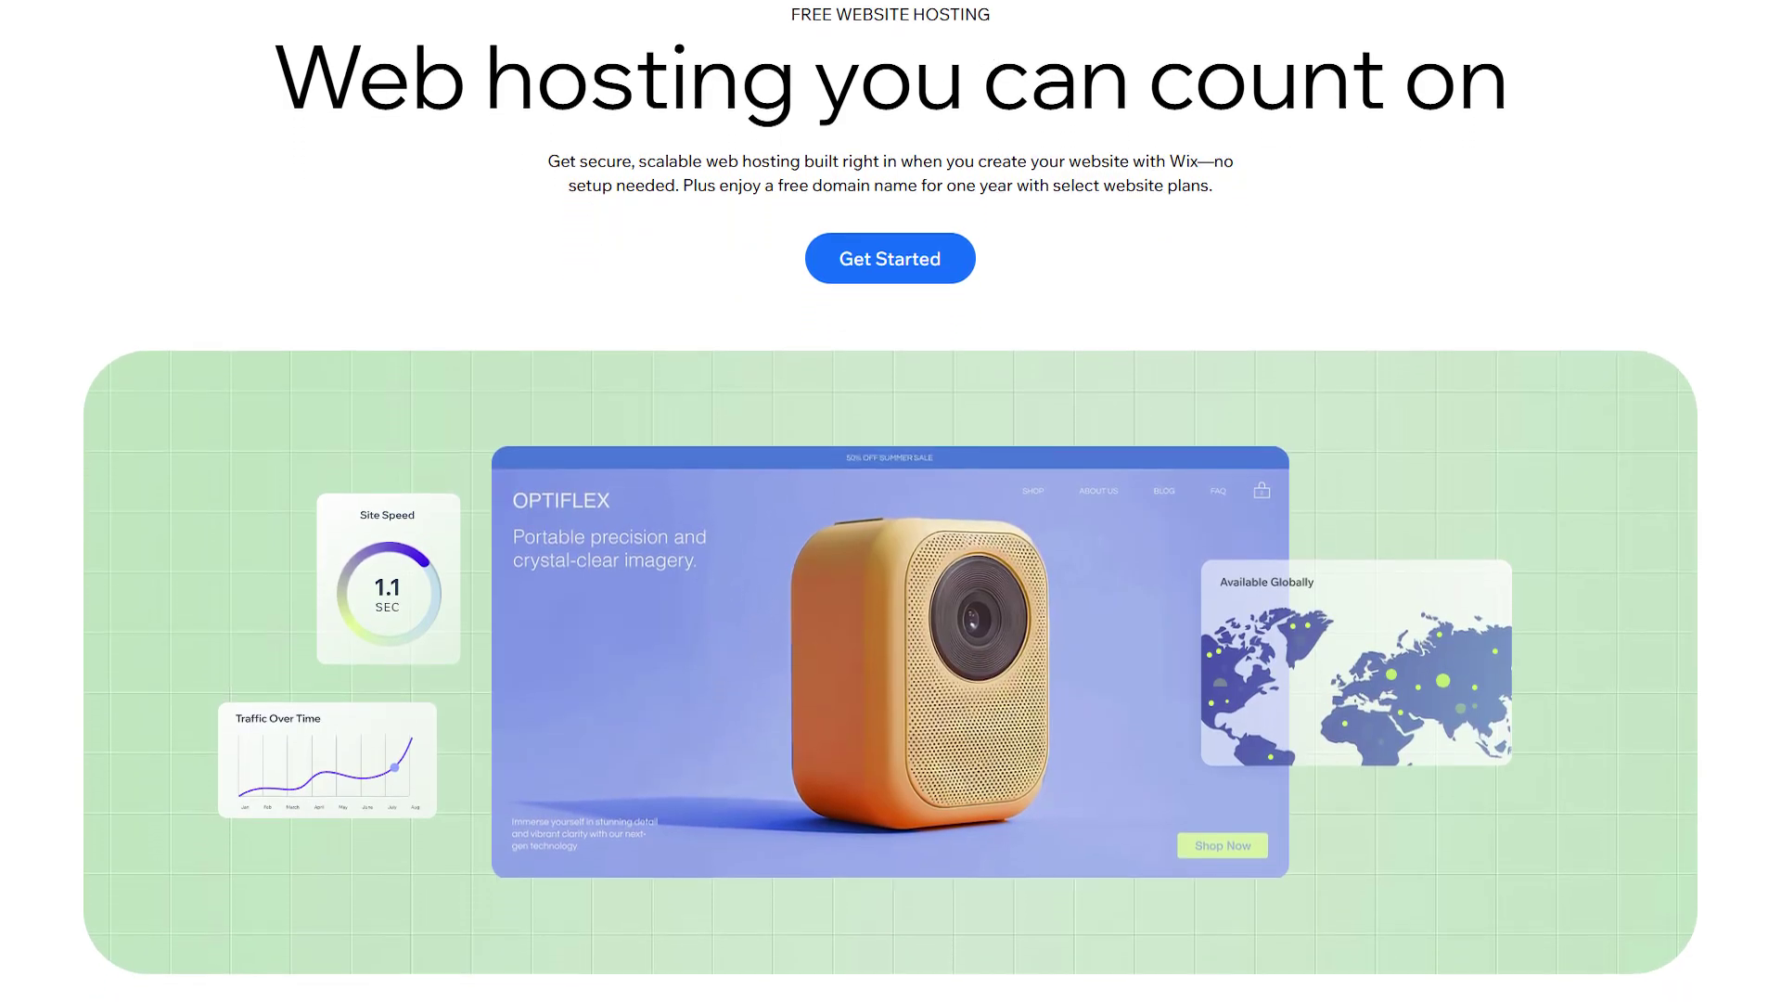
scroll(891, 502, down, 2)
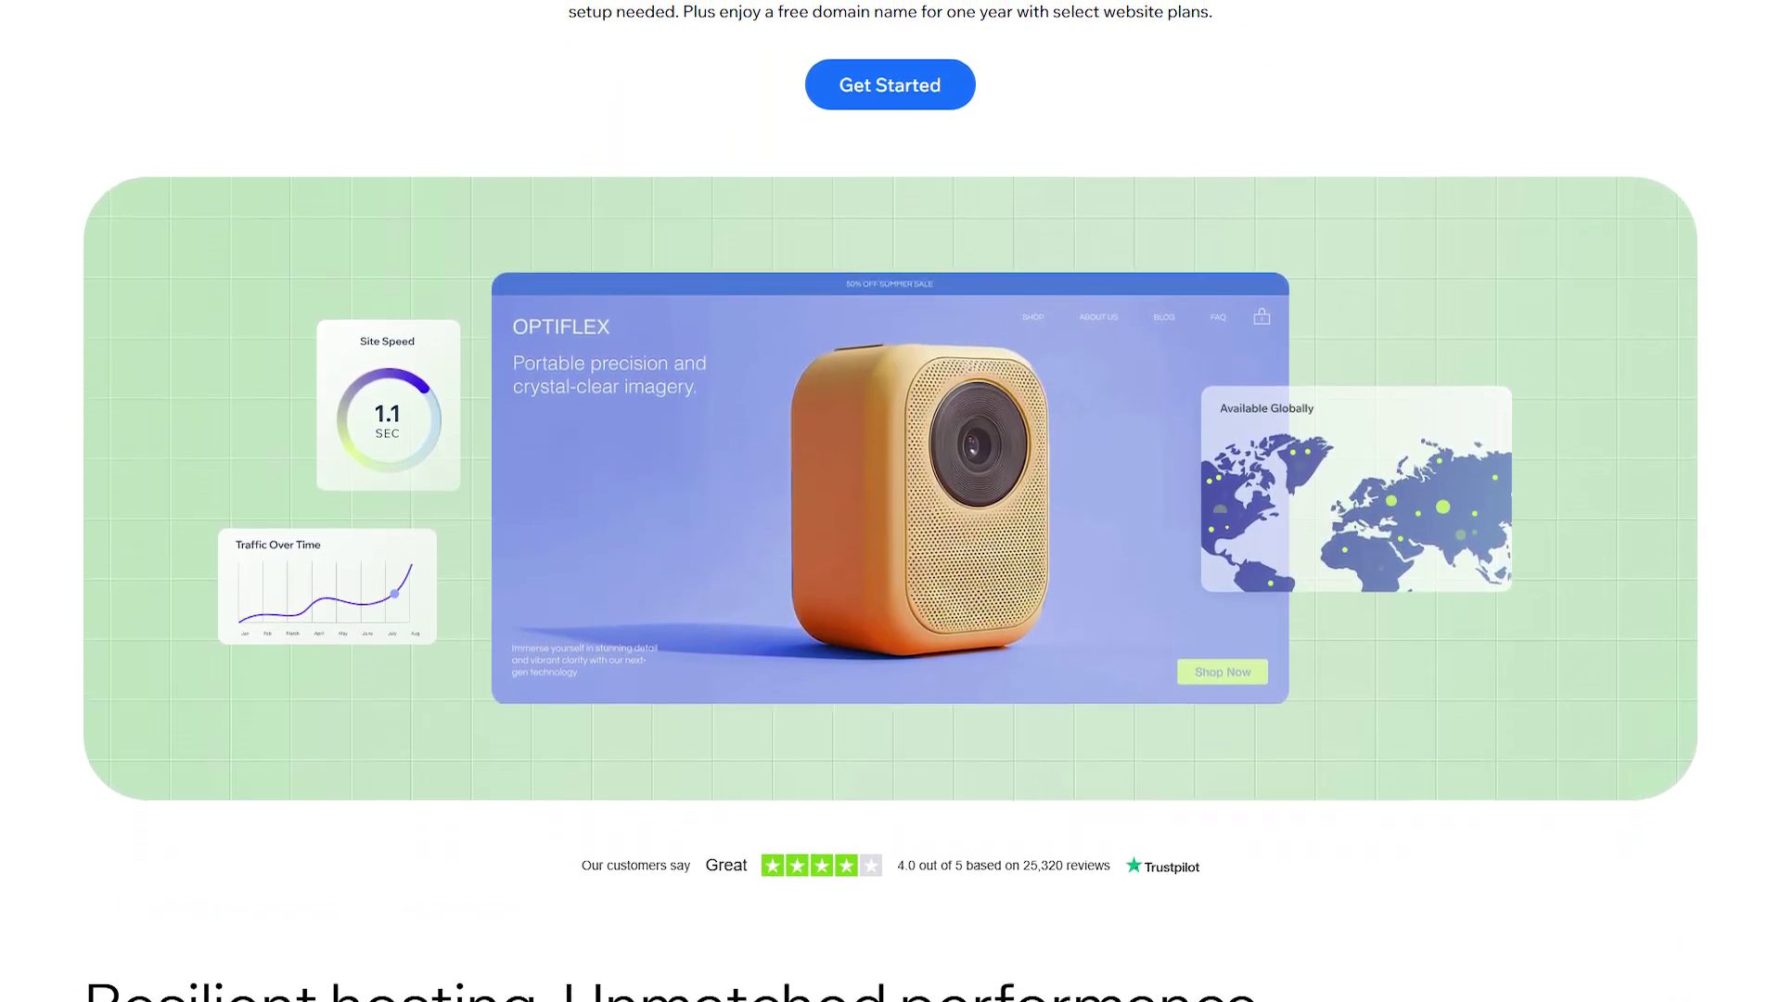
scroll(891, 501, down, 2)
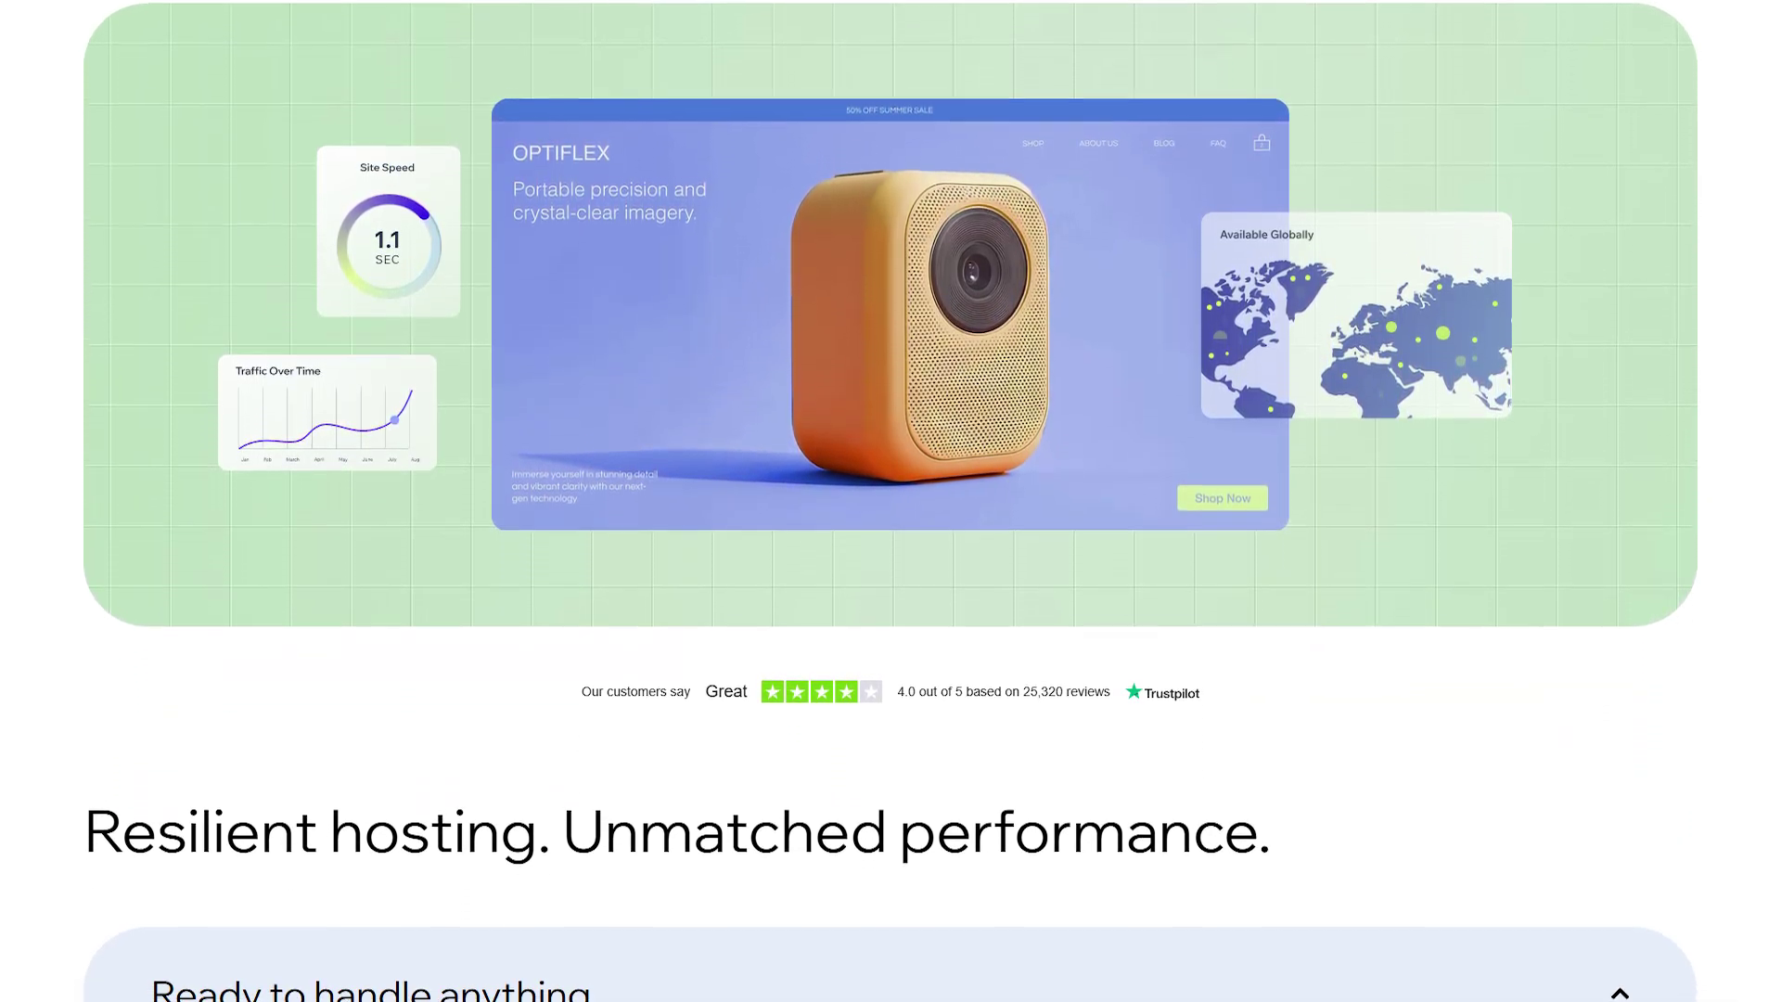
scroll(892, 501, down, 1)
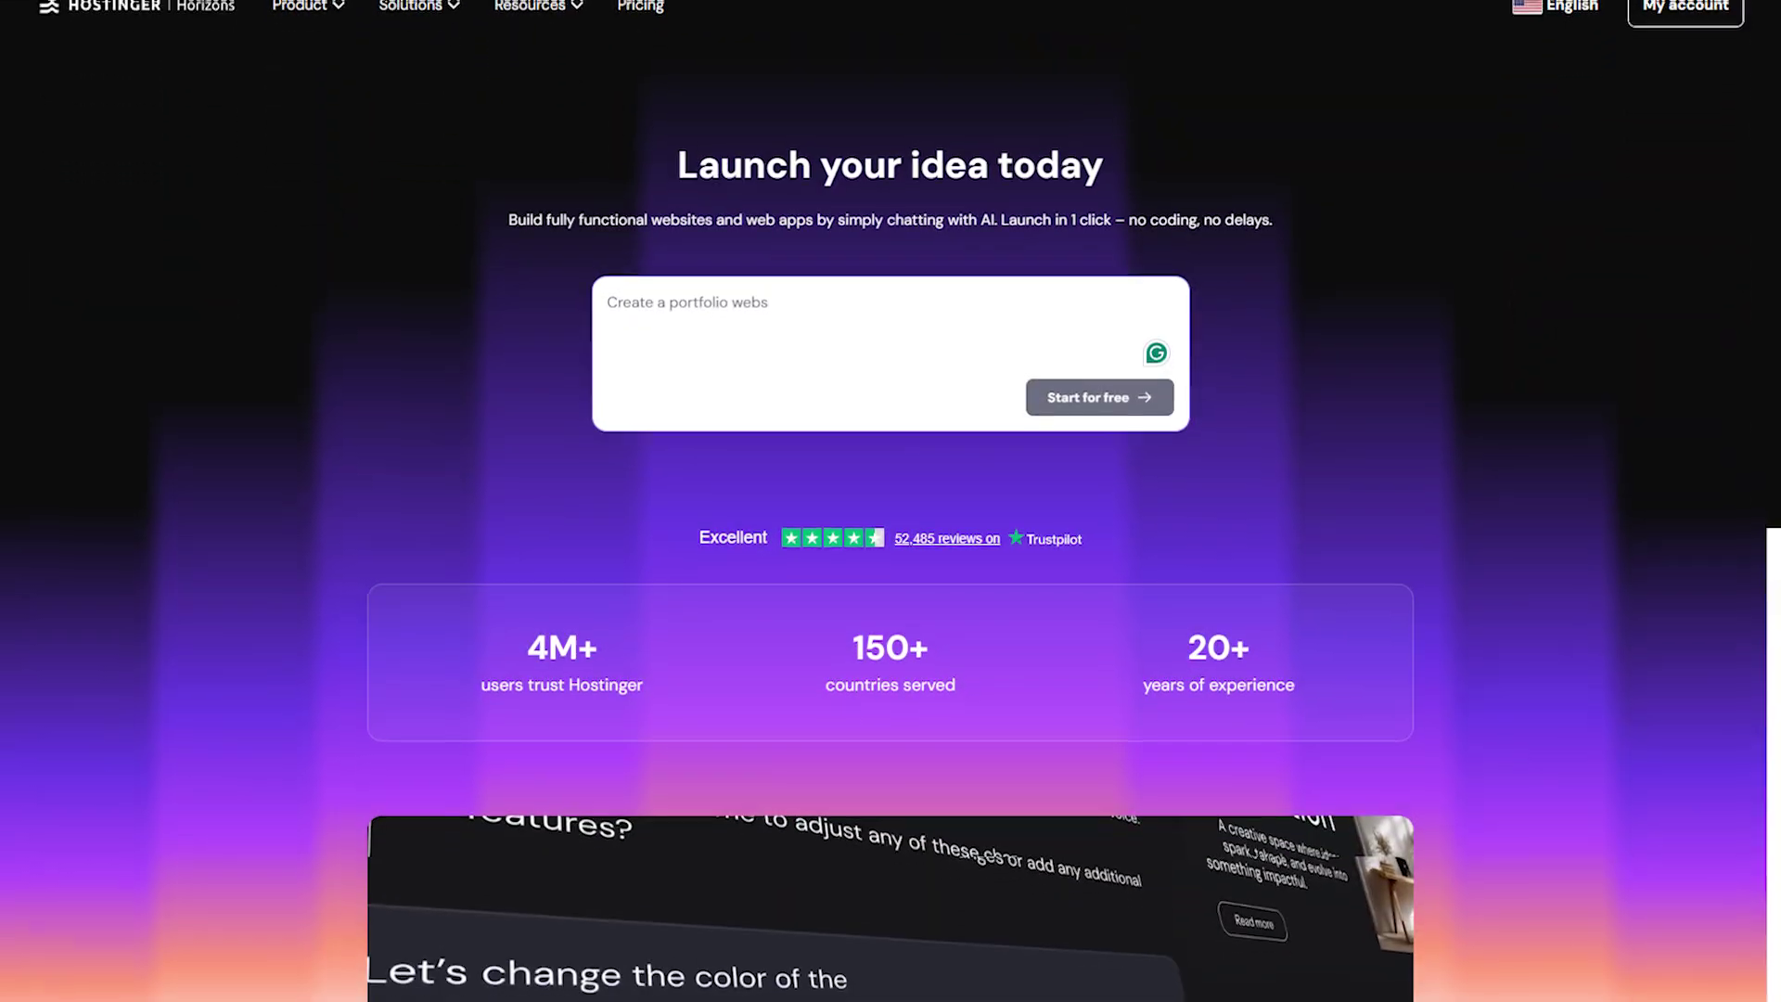
Scroll through the Horizons and hosting pages to the cart with Business Web Hosting for 48 months
scroll(891, 502, down, 1)
scroll(892, 501, down, 2)
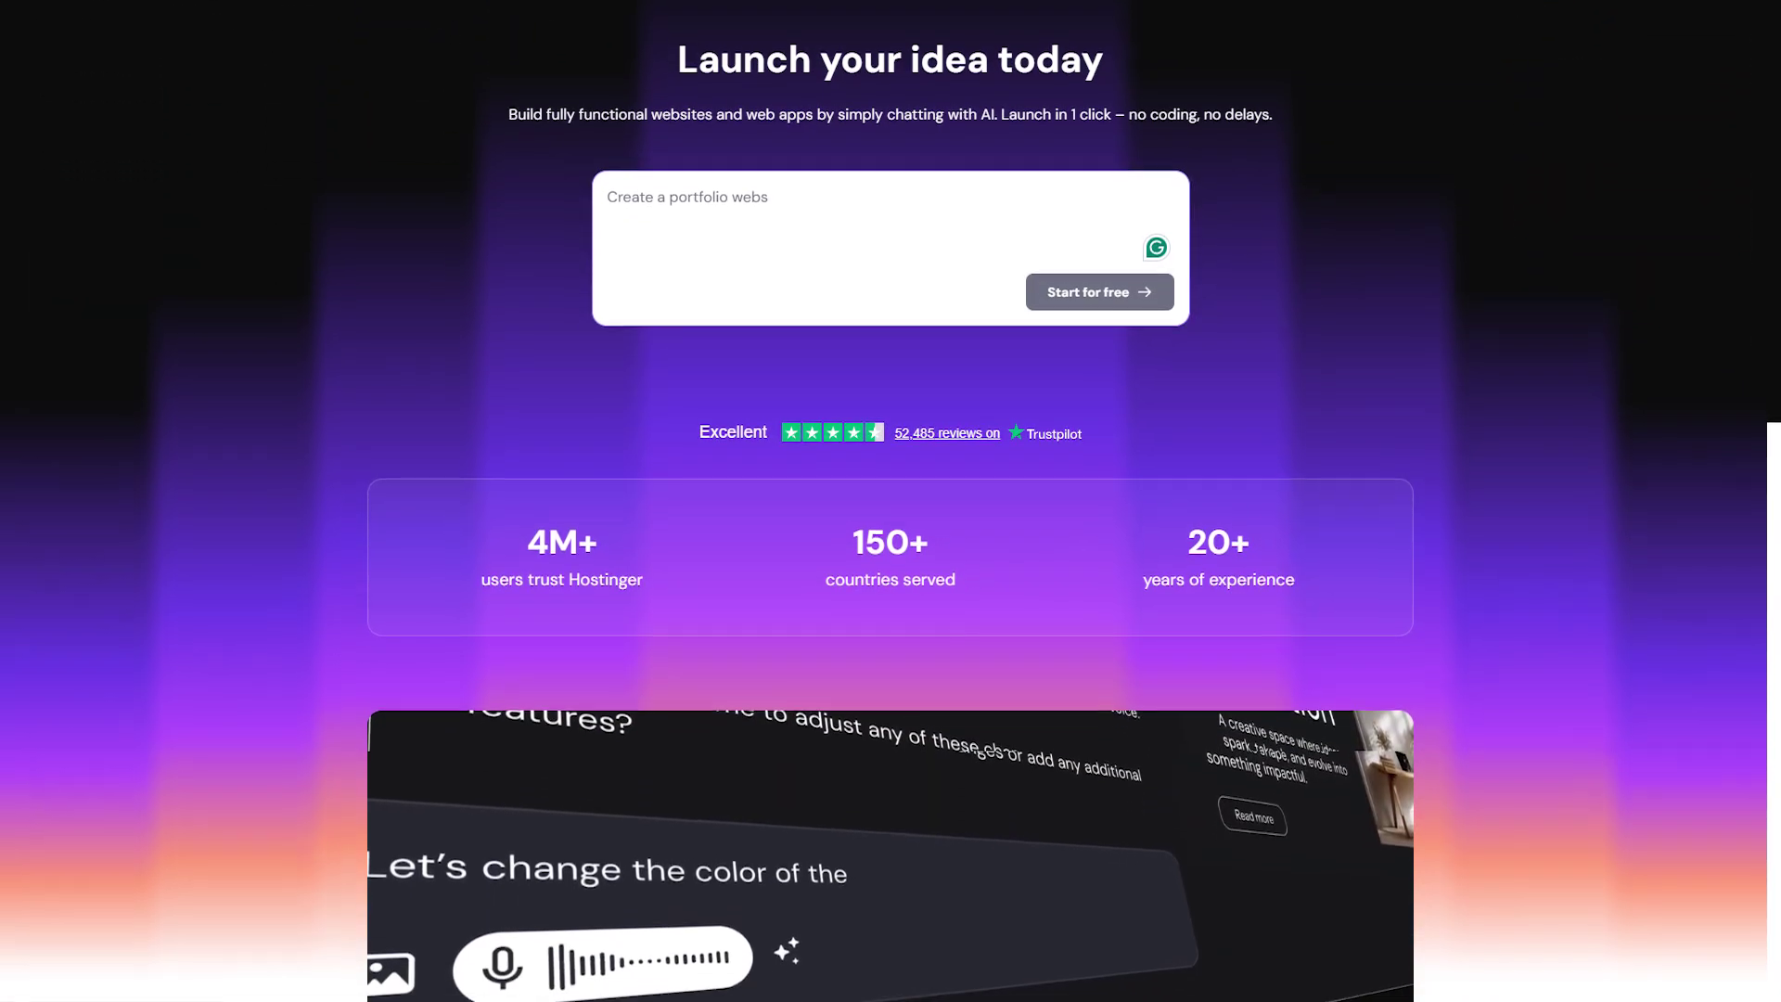
scroll(890, 502, down, 2)
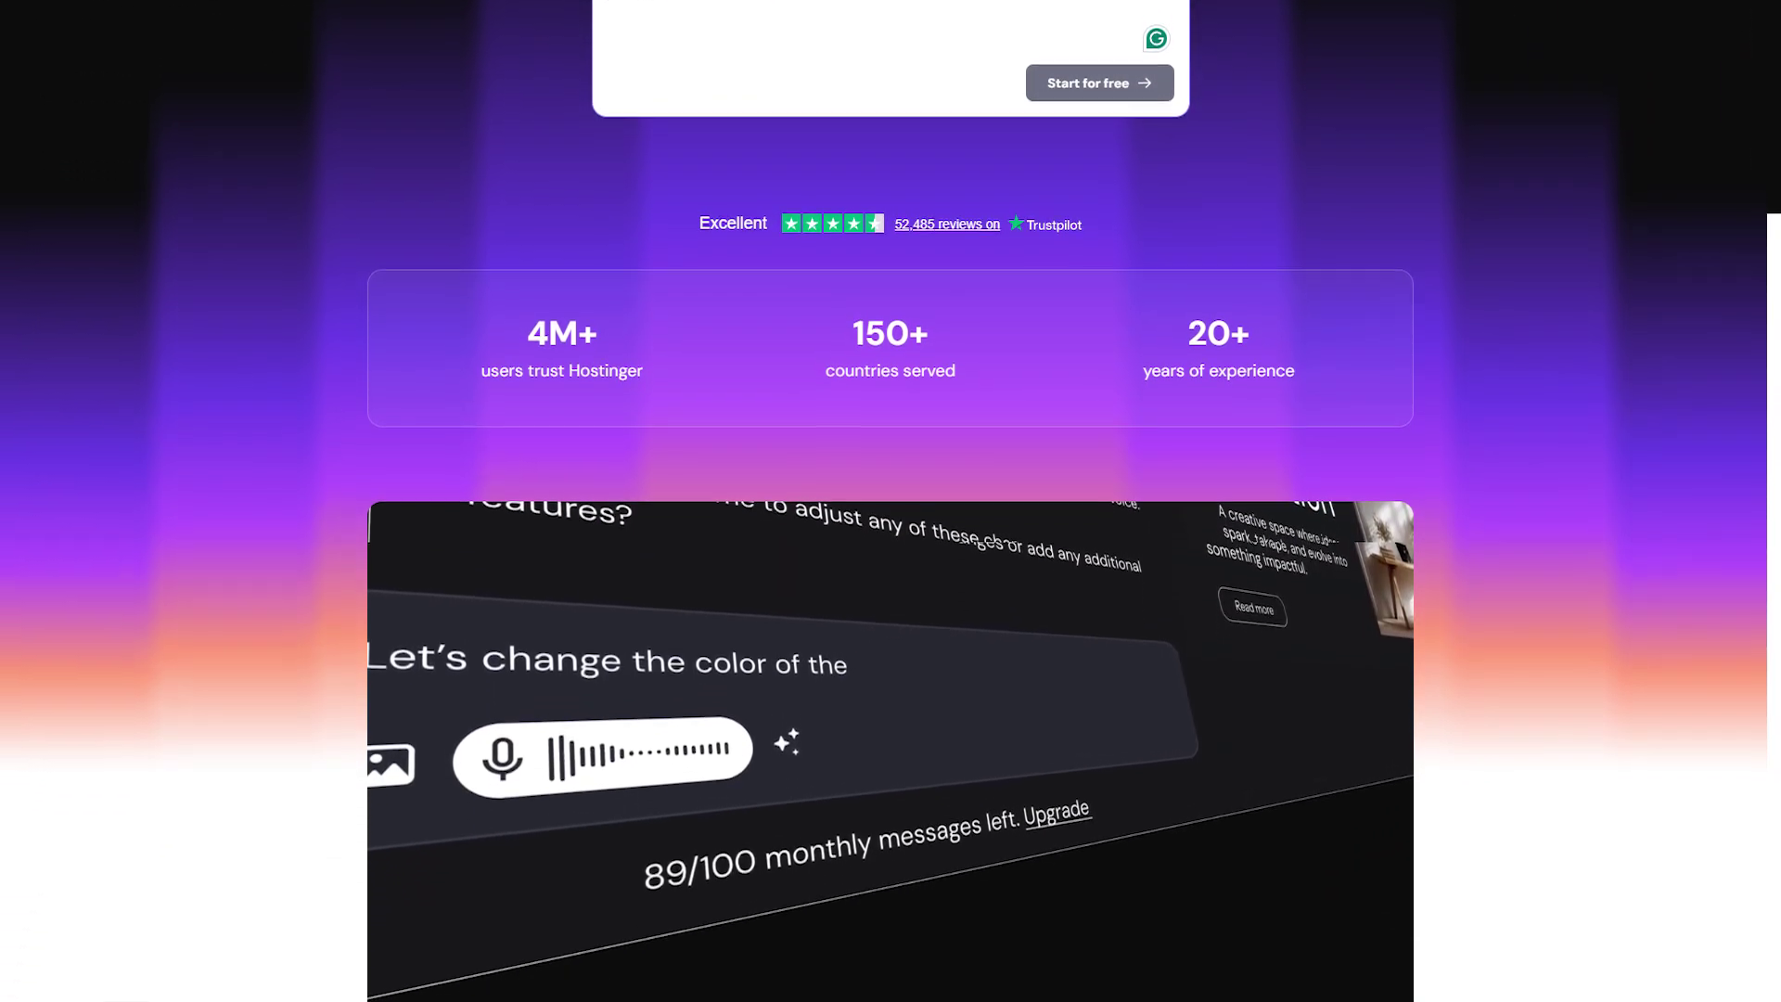
scroll(891, 501, down, 2)
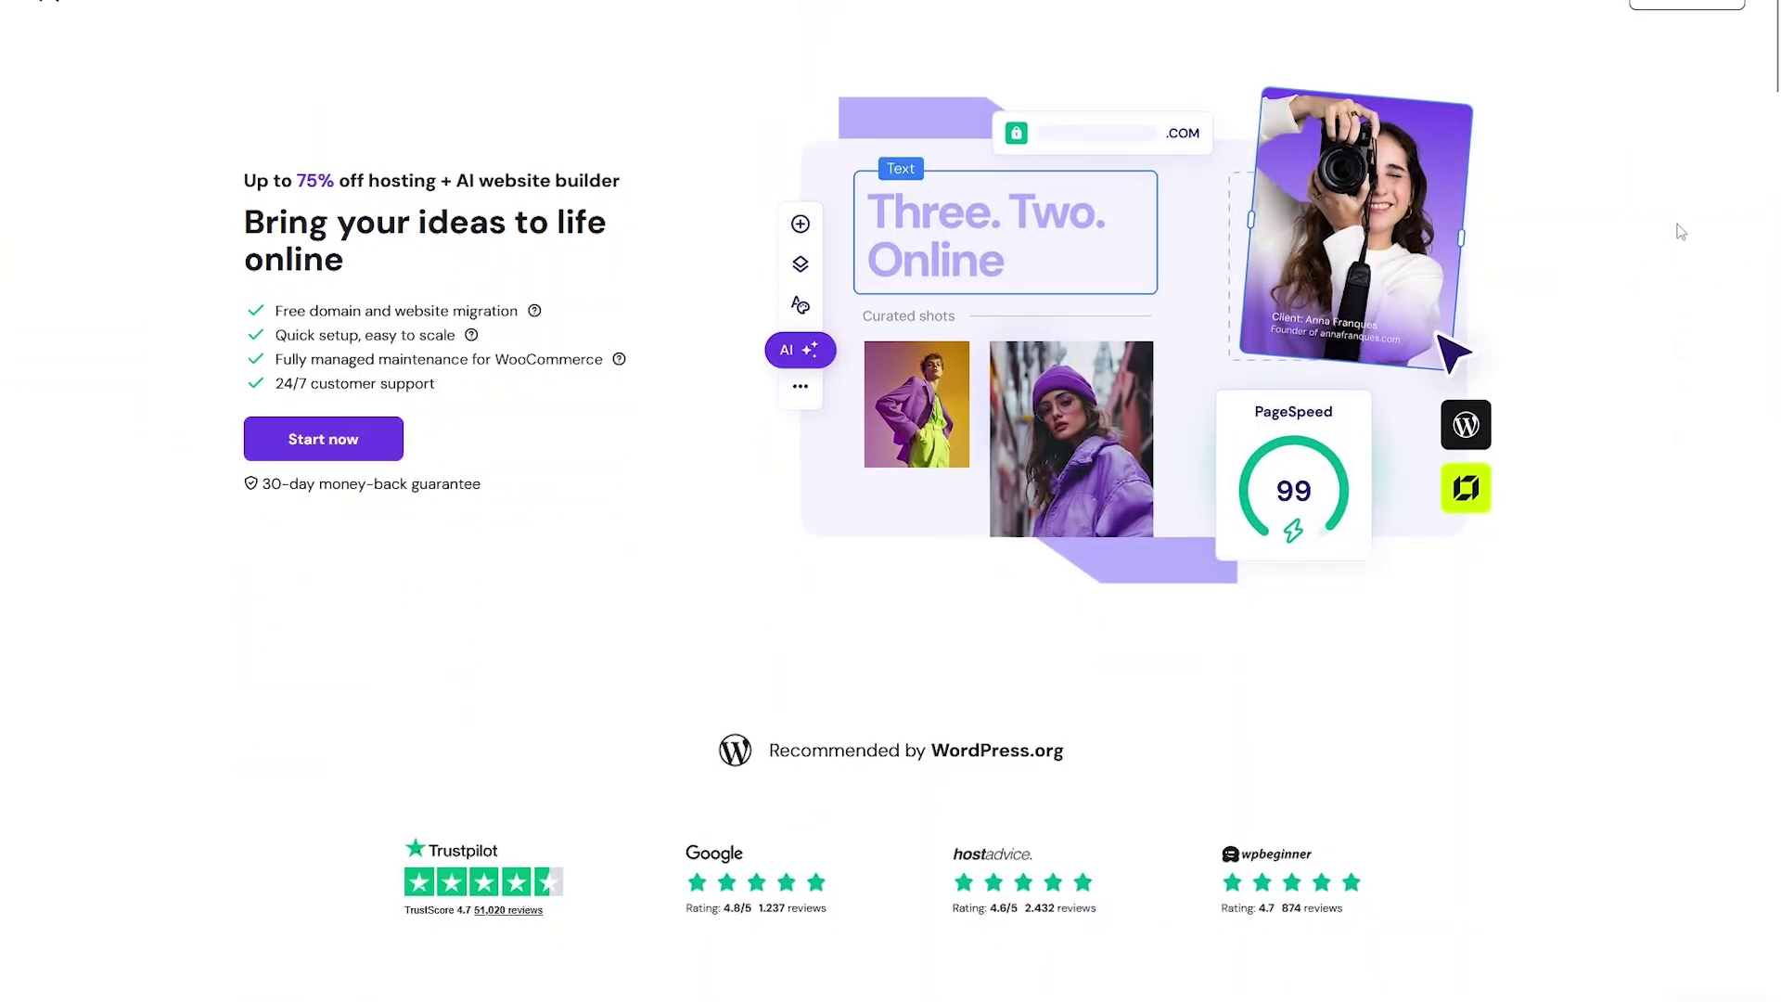
scroll(1684, 229, down, 4)
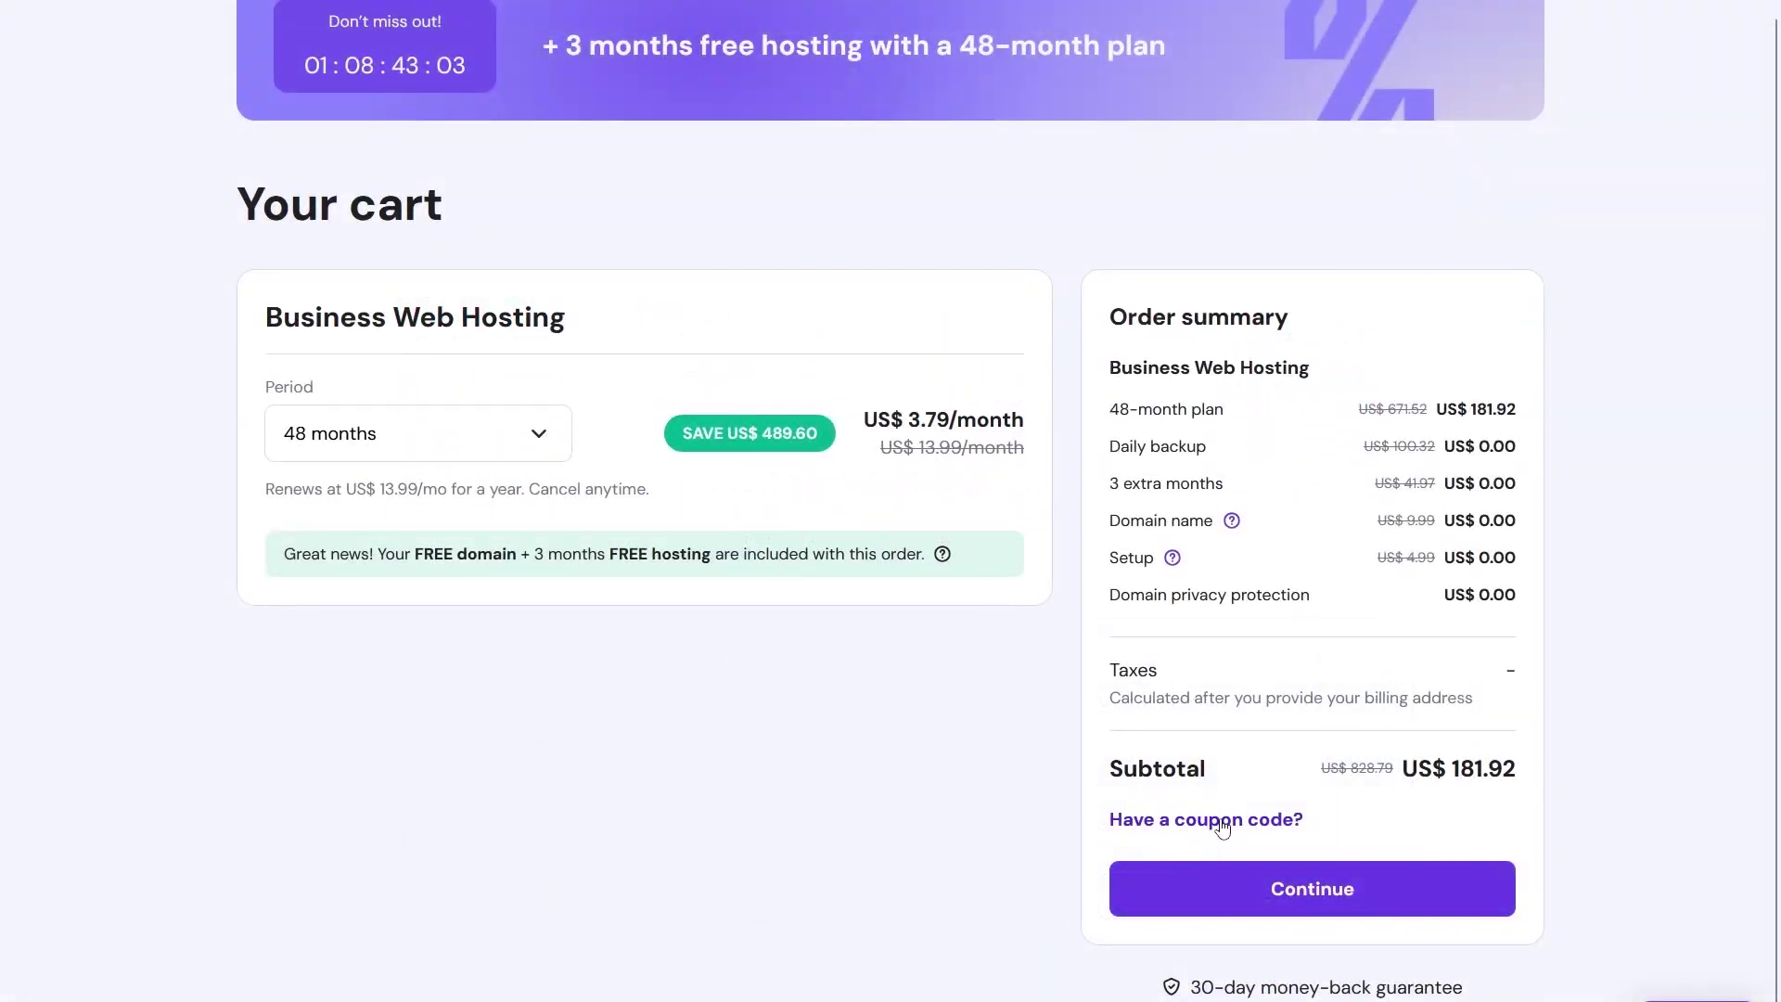
Reveal the 'Have a coupon code?' entry field beneath the US$ 181.92 subtotal
click(1225, 823)
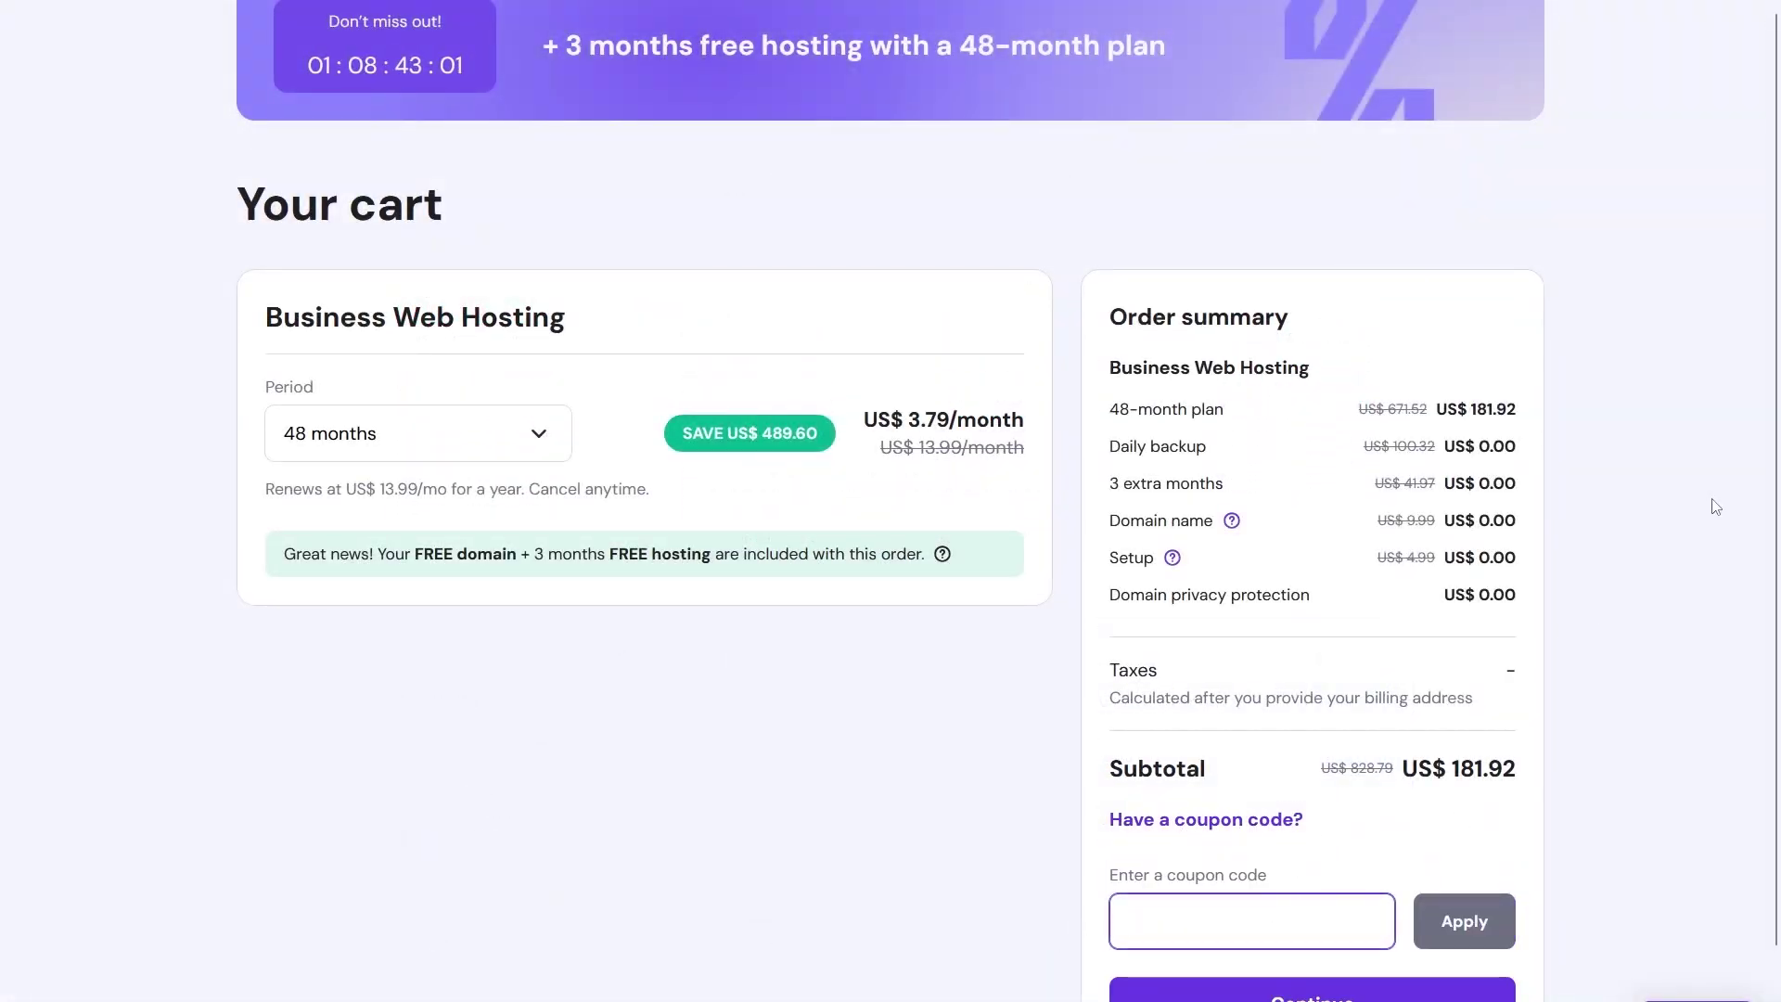